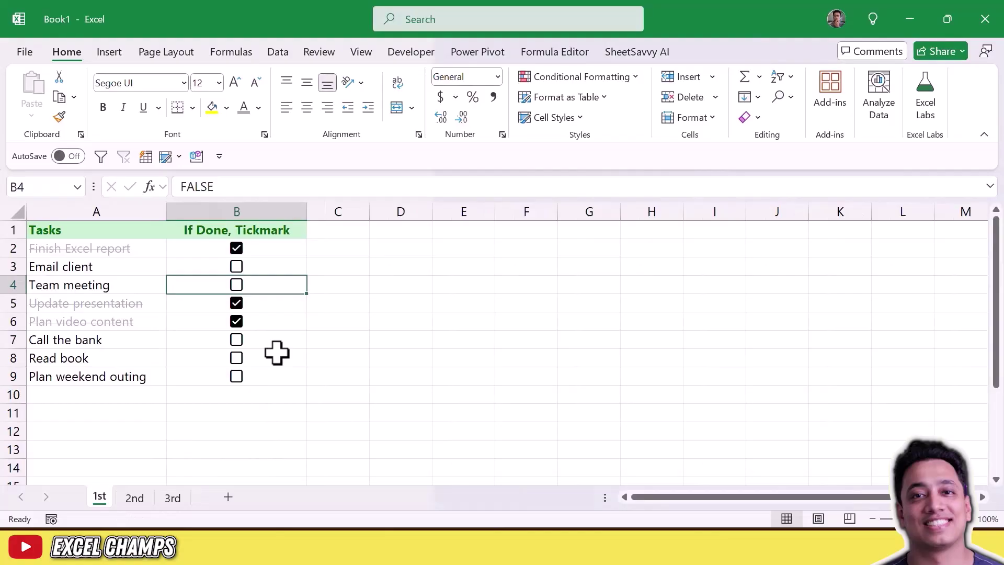
Step: Preview the 2nd and 3rd sheet examples twice, ending on the 1st sheet's task list
click(137, 498)
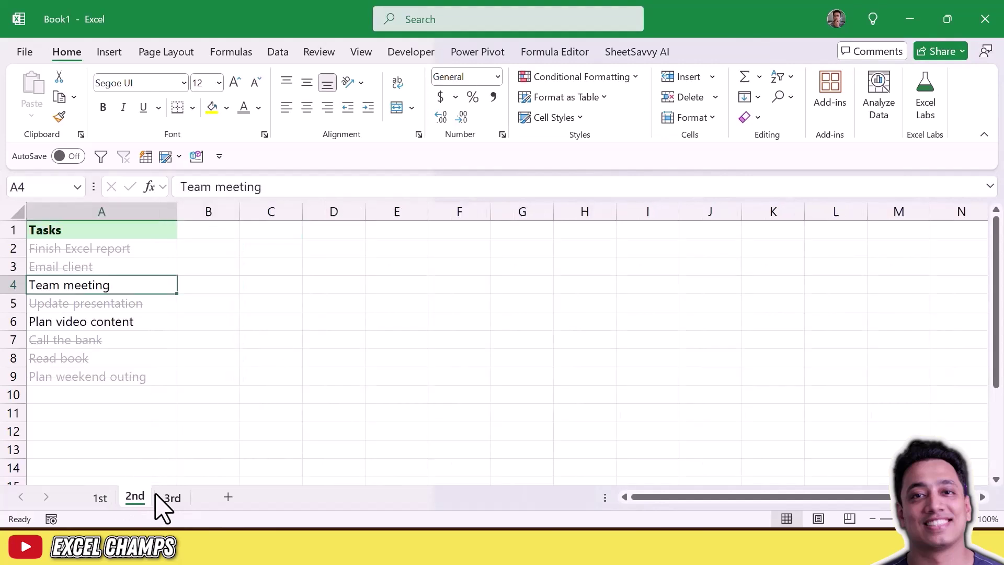
click(170, 498)
click(102, 497)
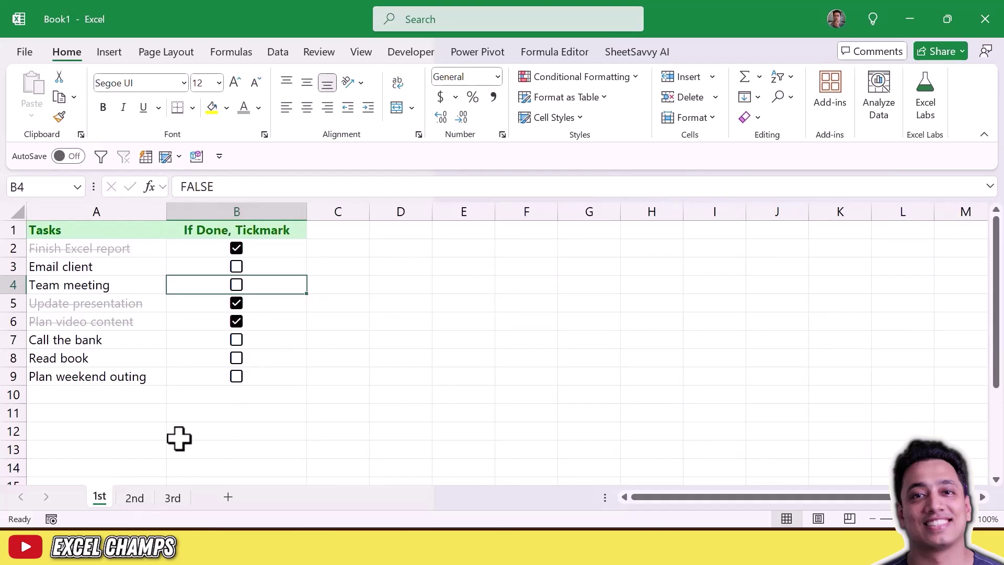
click(137, 498)
click(170, 497)
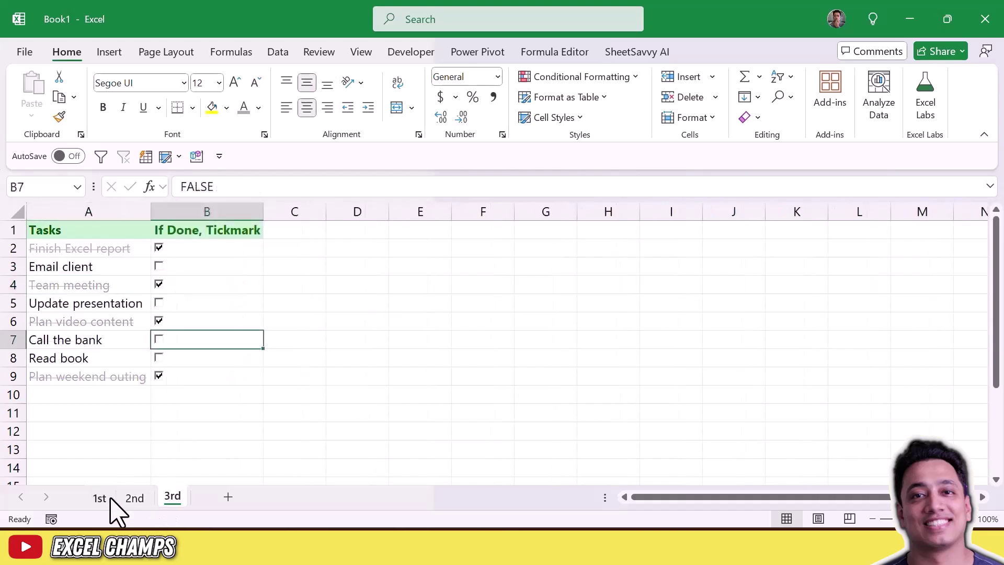
click(99, 498)
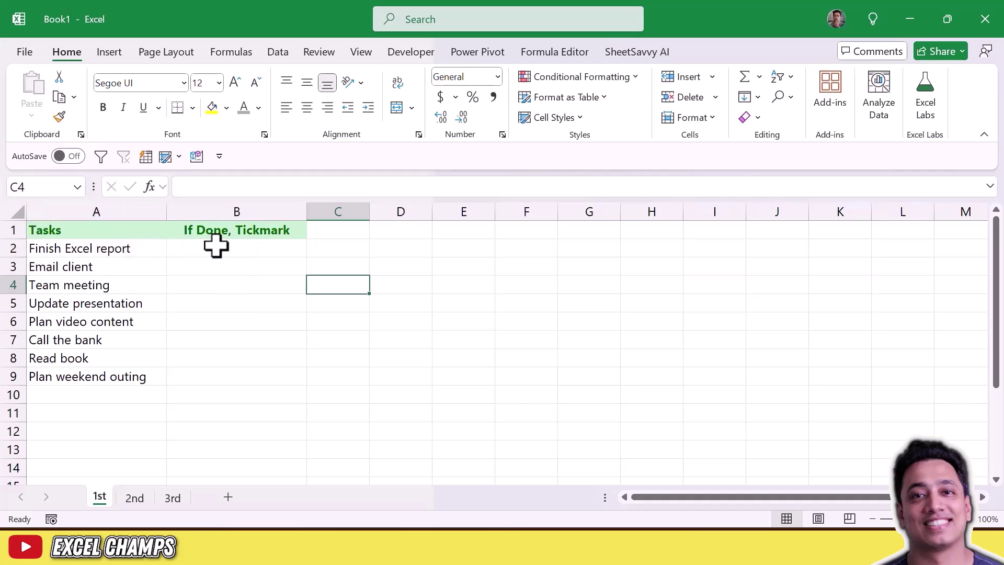
Step: Insert checkboxes into cells B2:B9 beside the tasks
drag(215, 246, 213, 379)
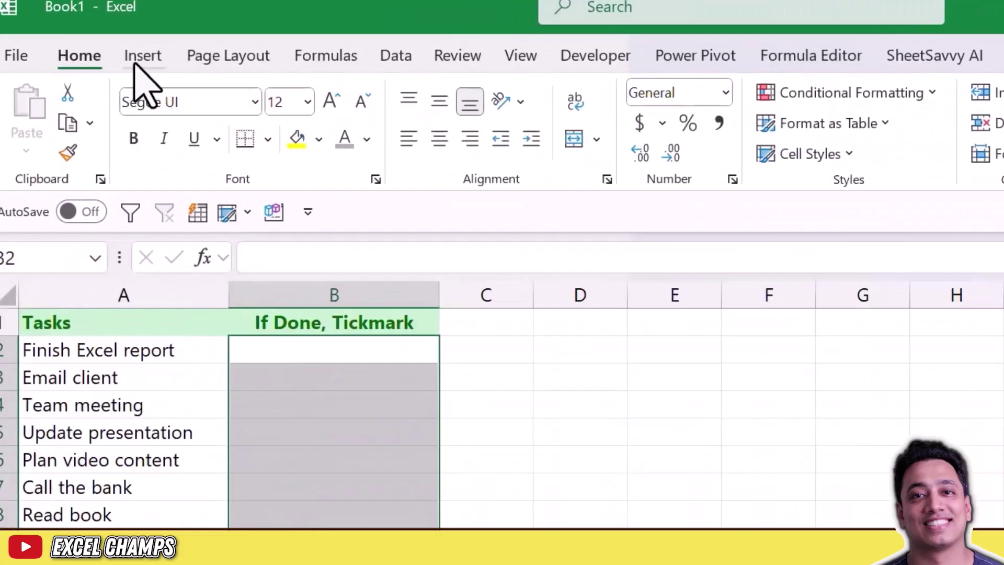
click(137, 61)
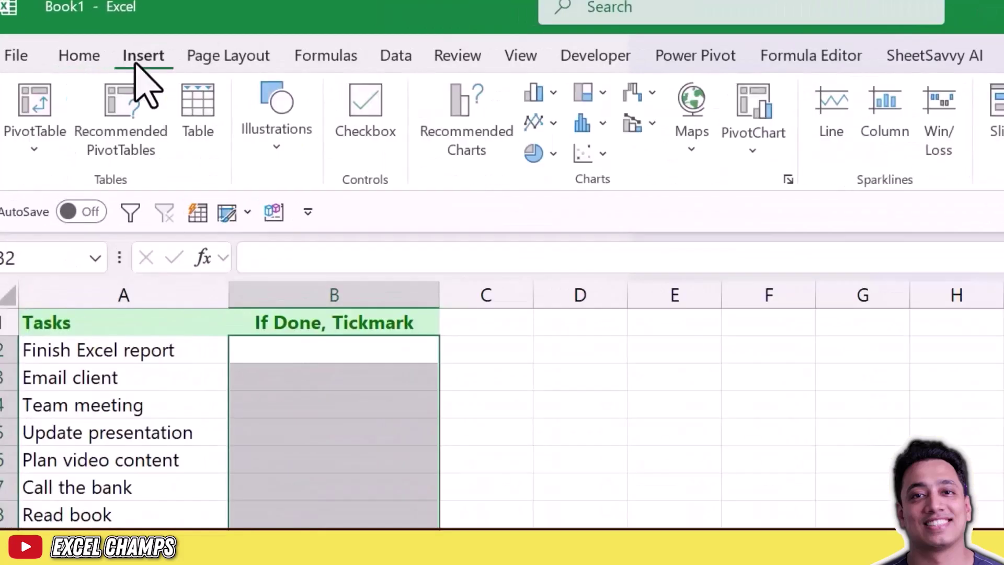
click(380, 133)
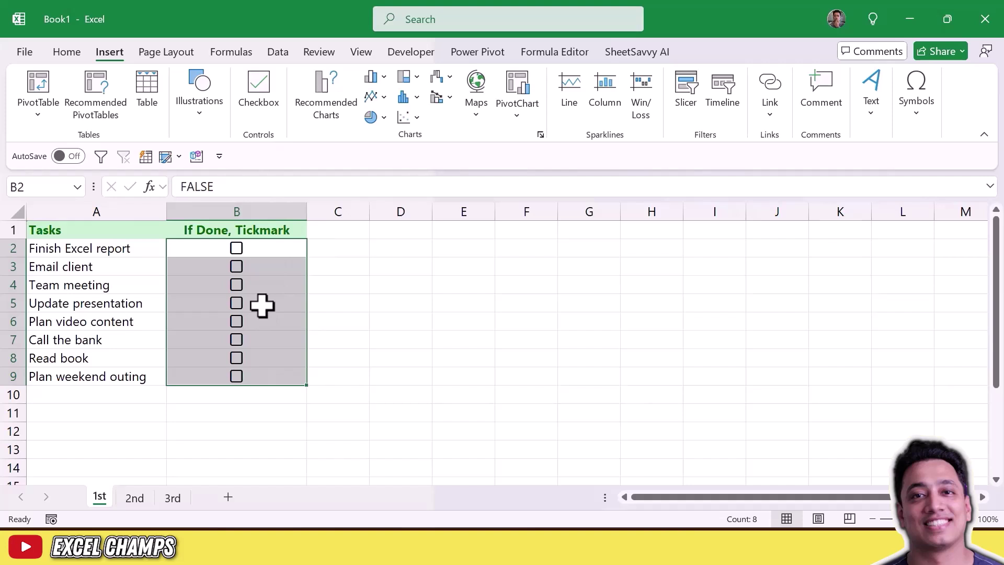
Step: Step up and down through cells B2 to B9 to check the new checkboxes
click(271, 374)
click(274, 359)
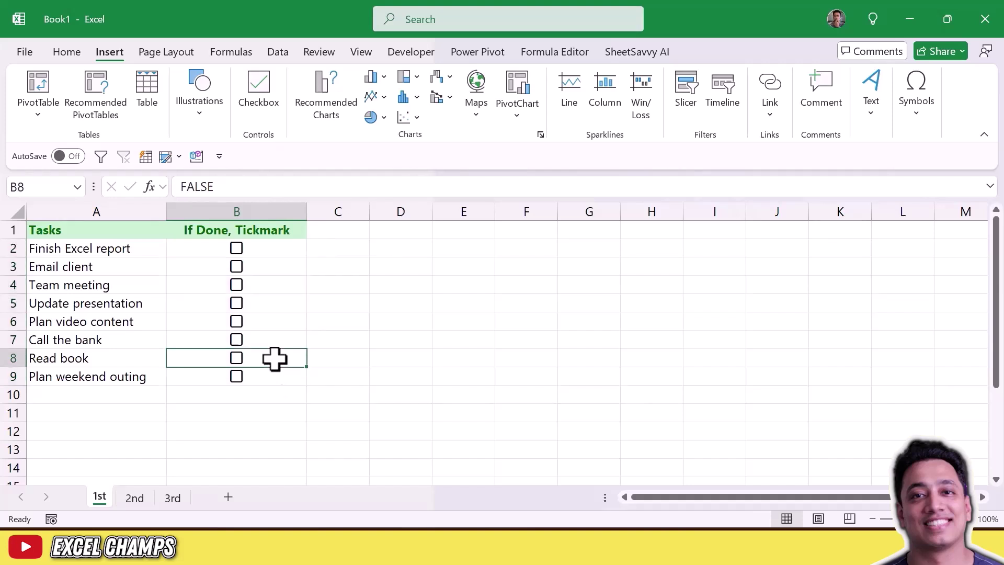
click(276, 341)
click(278, 321)
click(281, 303)
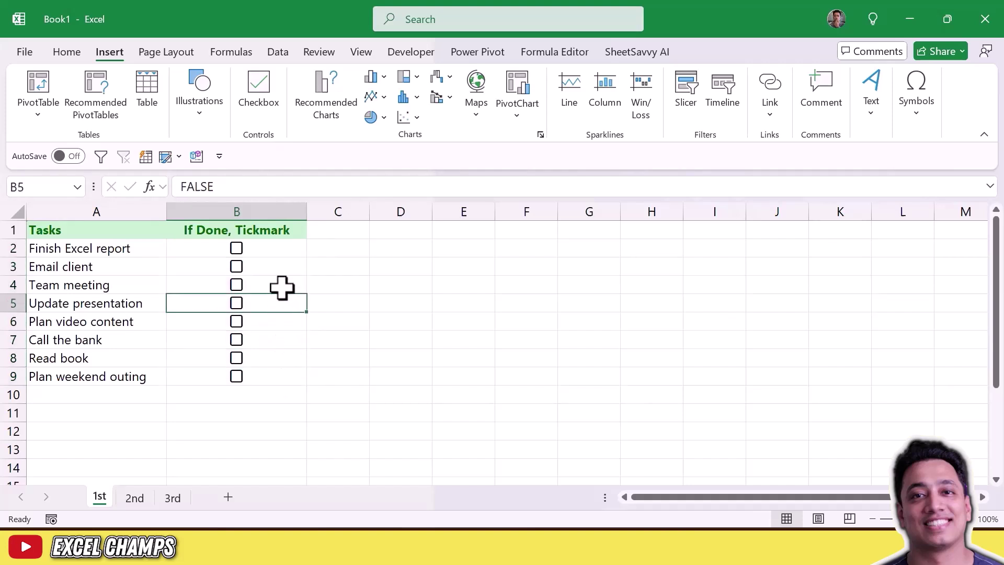
click(282, 285)
click(283, 265)
click(263, 245)
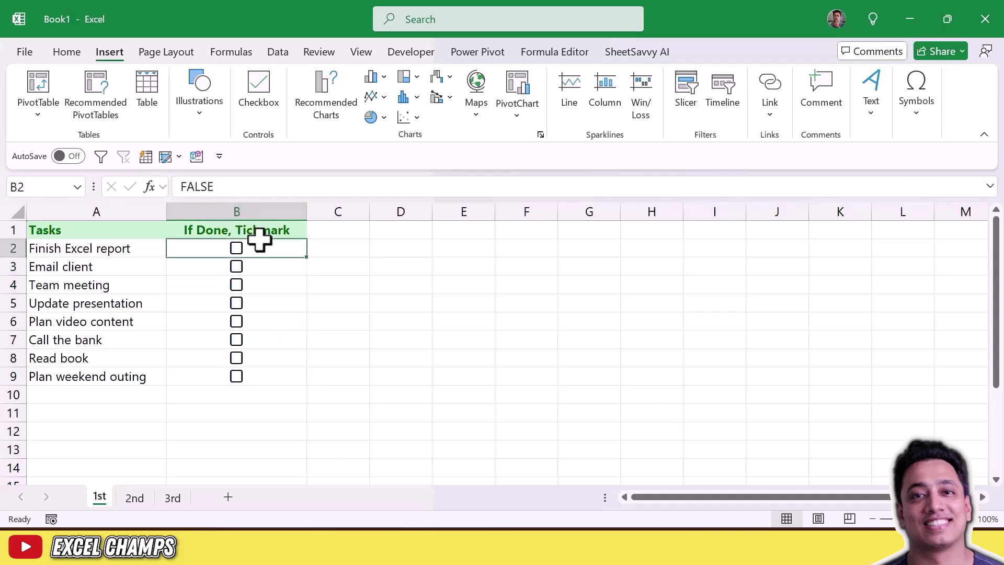
click(268, 266)
click(268, 282)
click(271, 305)
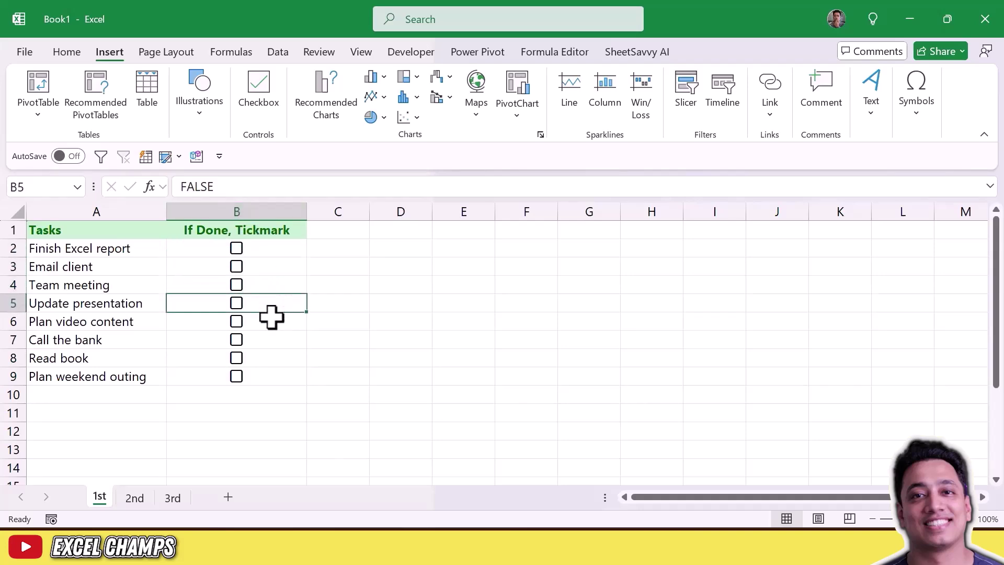
click(271, 316)
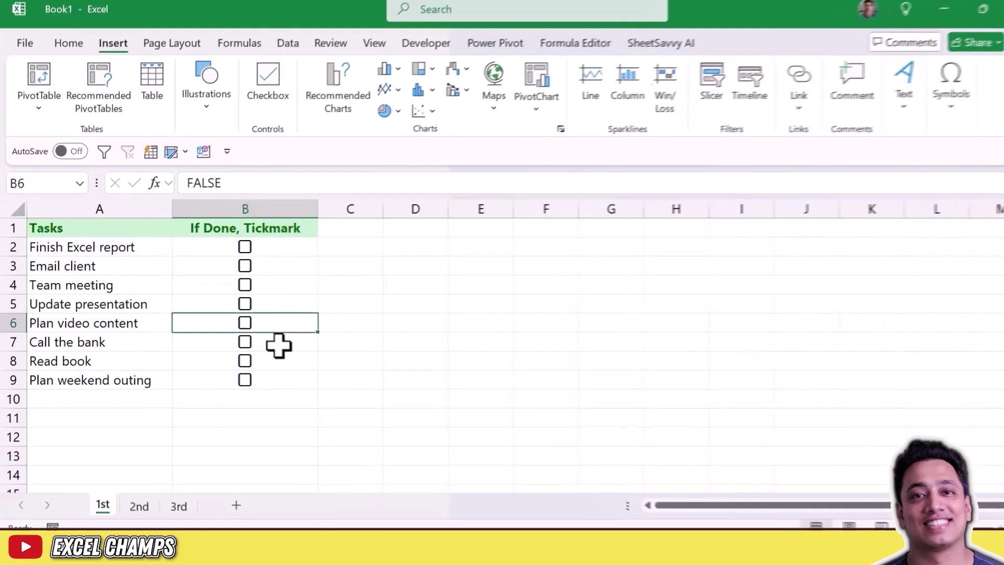
click(278, 343)
click(276, 366)
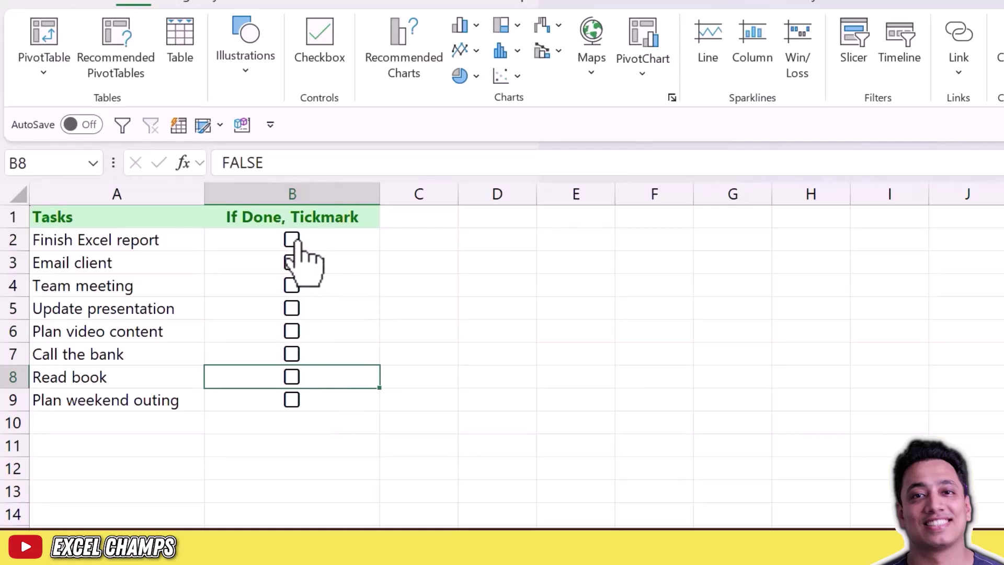
Step: Test the Finish Excel report checkbox, leave it ticked, and select A2
click(294, 239)
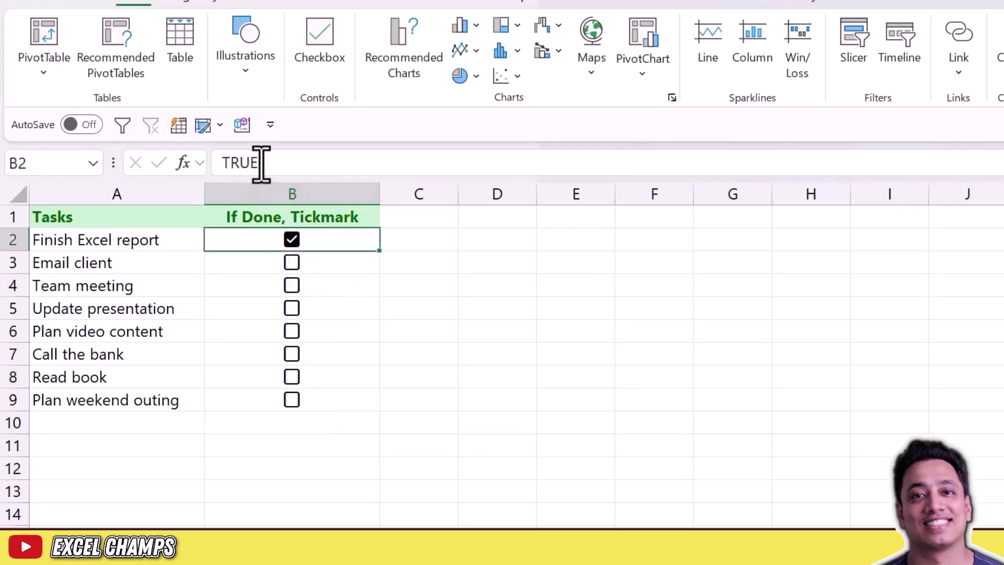
click(292, 242)
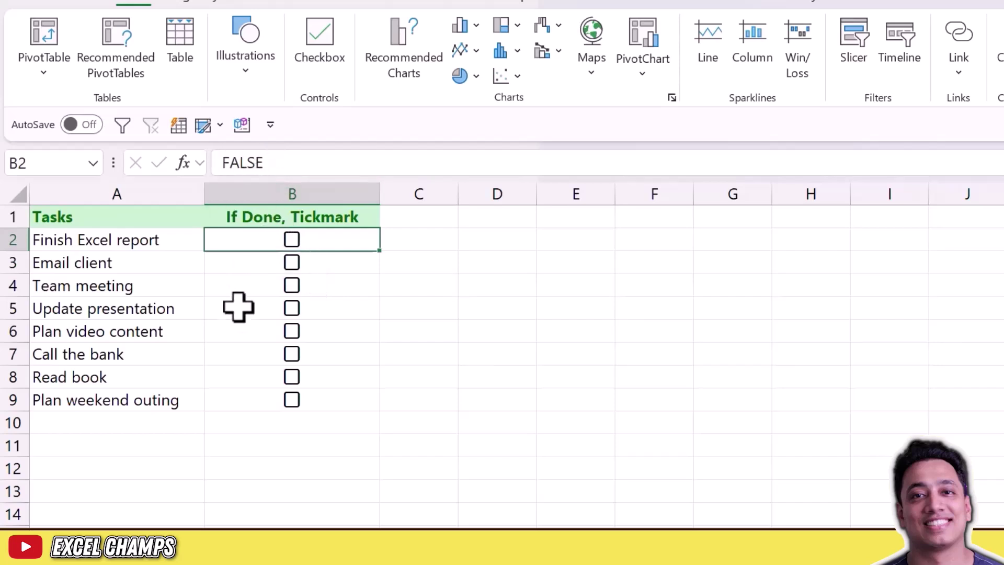
drag(143, 237, 132, 406)
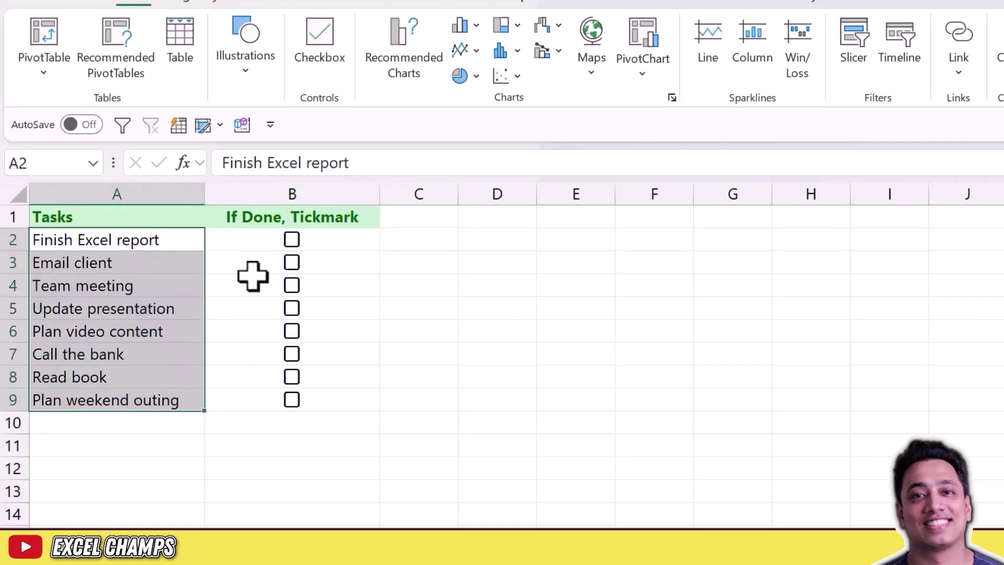
click(422, 243)
click(292, 241)
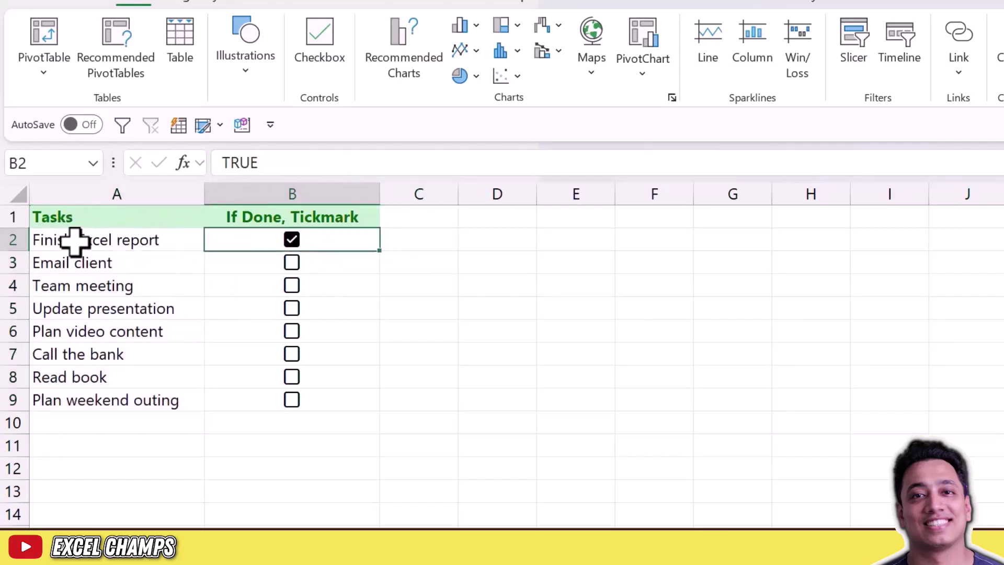
click(126, 238)
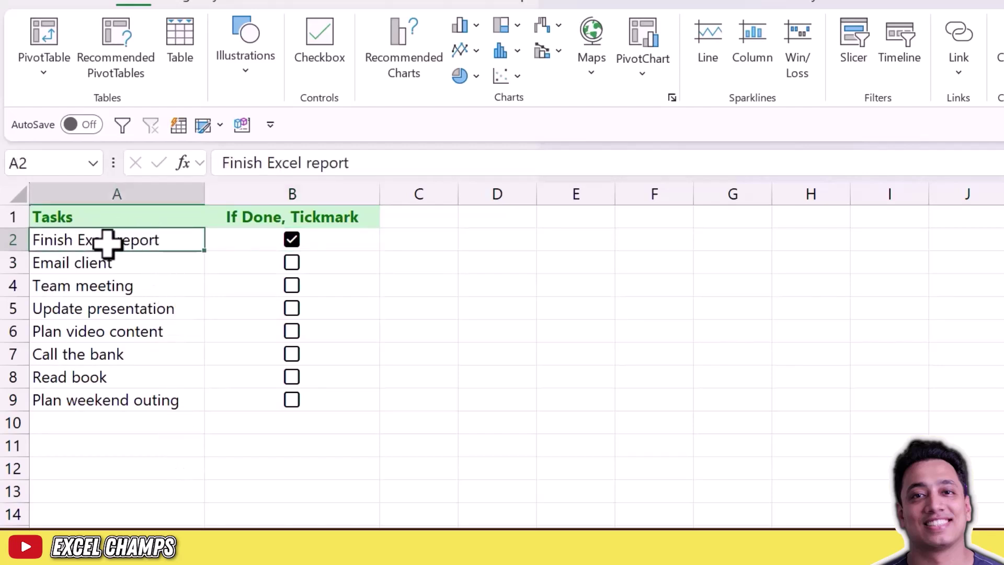
Step: Start a formula-based conditional formatting rule for A2 using =B2=TRUE
click(94, 58)
click(492, 90)
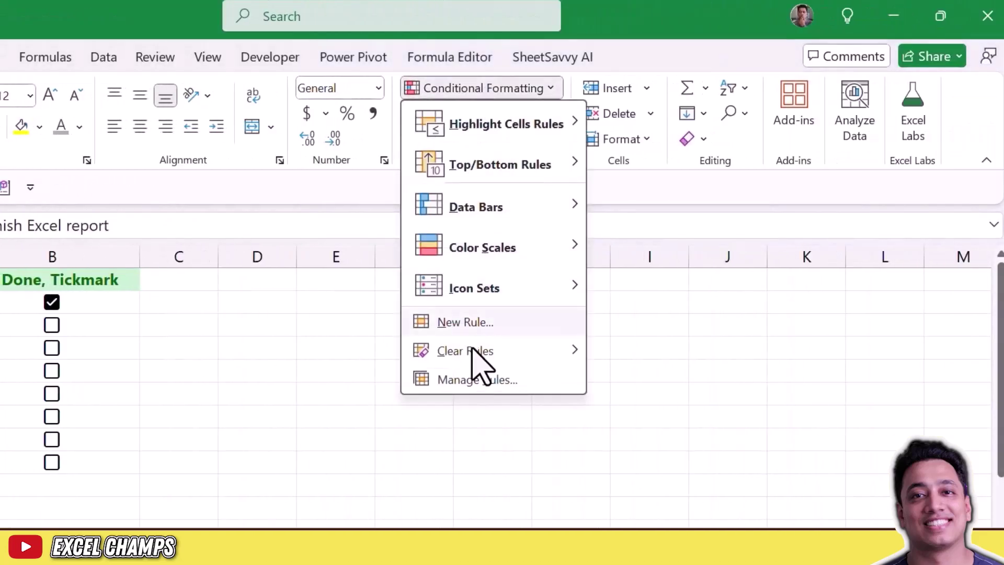
click(465, 321)
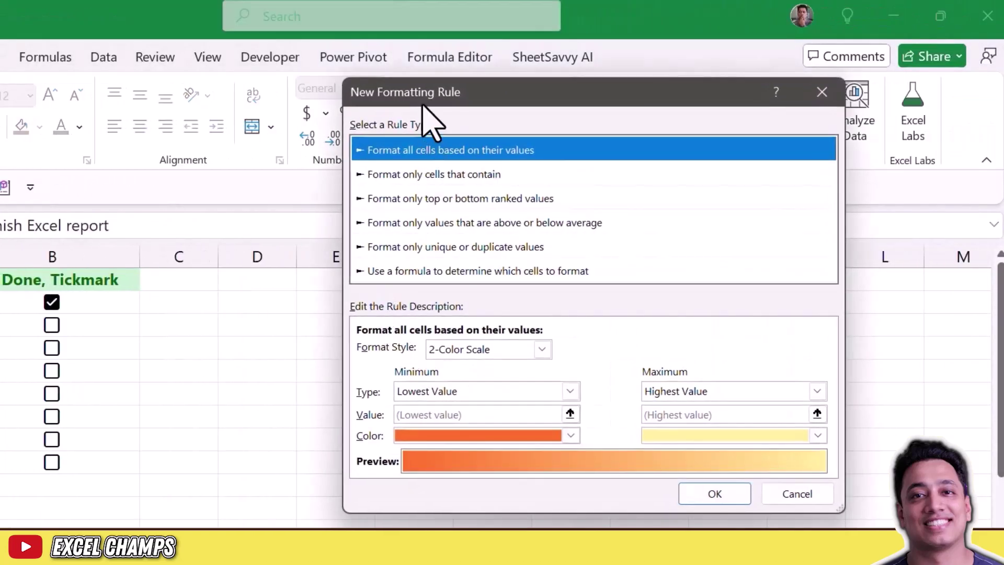
drag(422, 99, 199, 98)
click(166, 273)
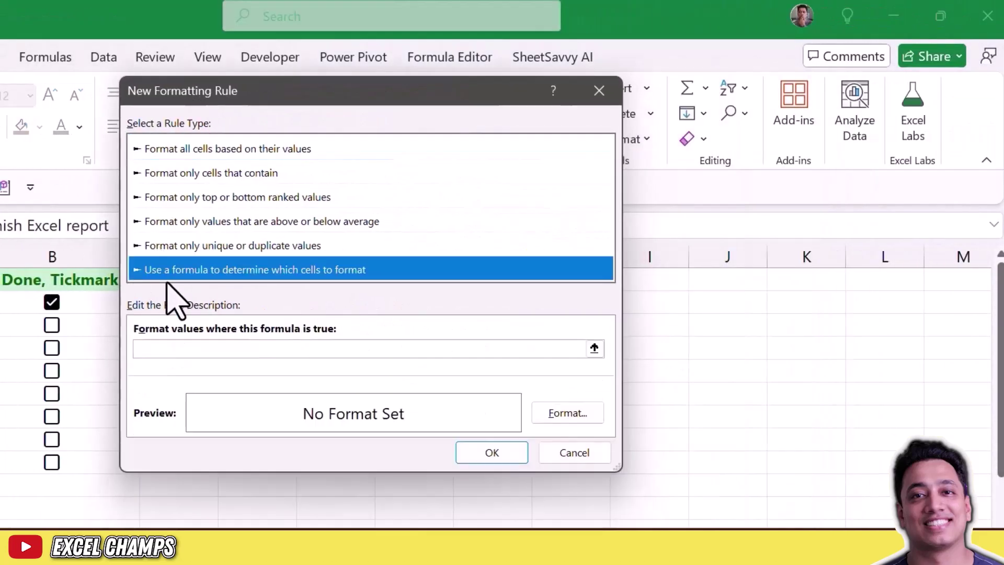
click(162, 350)
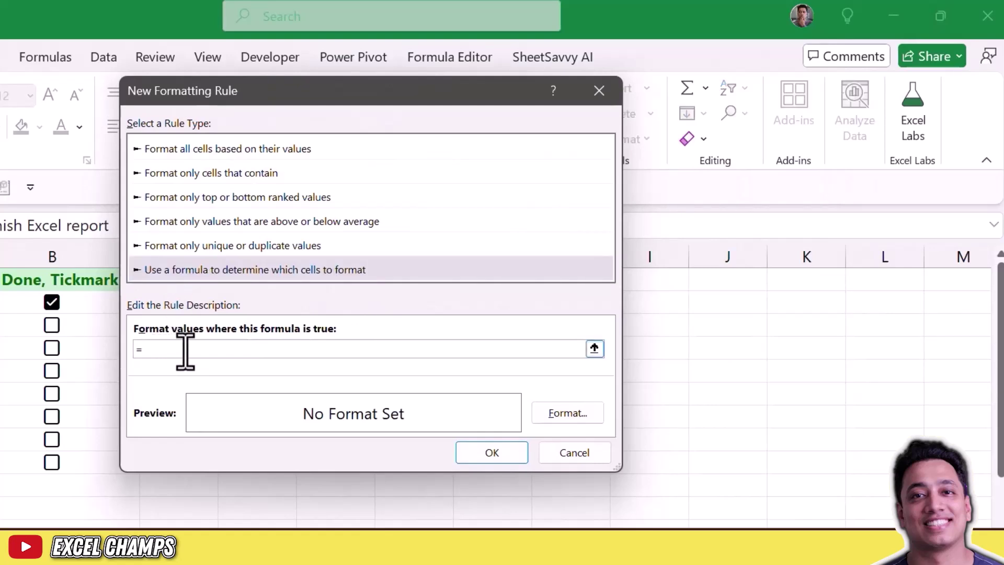
text(B2=TRUE)
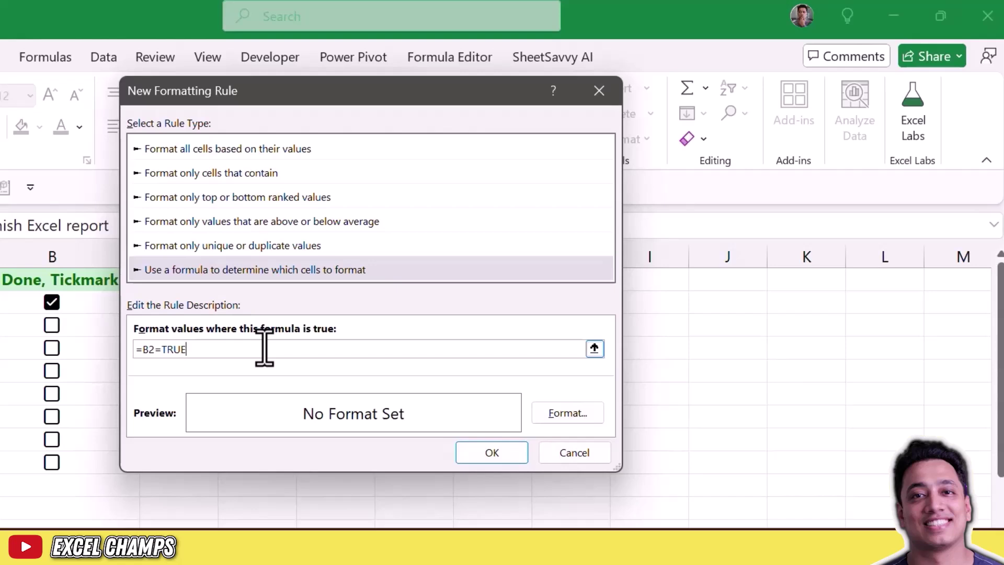
Step: Give the rule a gray strikethrough font format and apply it
click(553, 413)
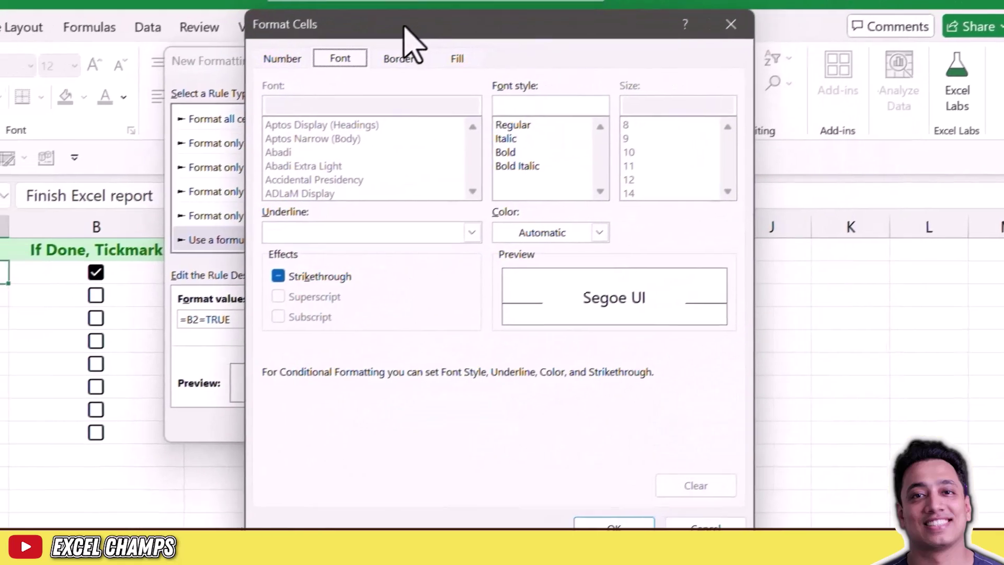
click(279, 275)
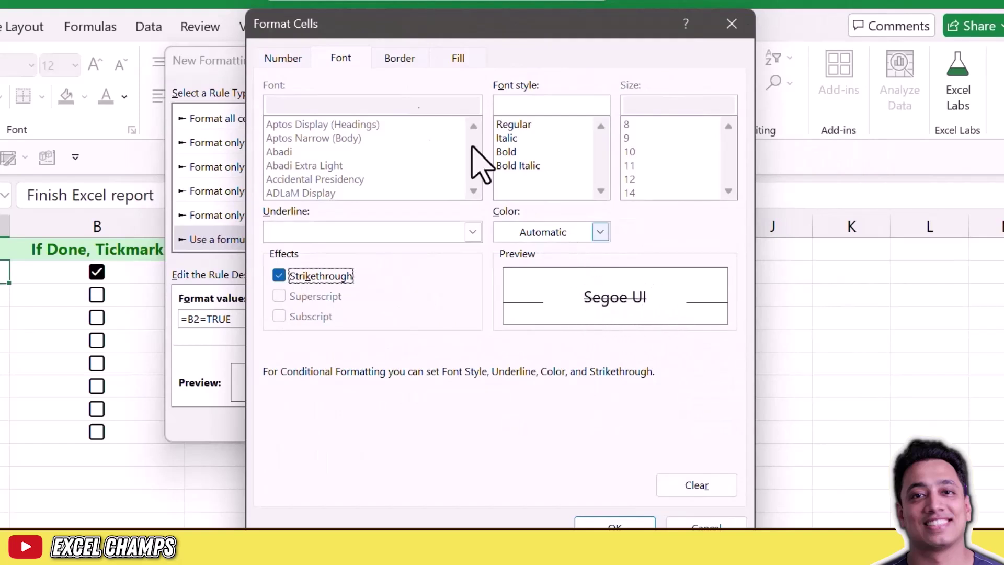
click(515, 236)
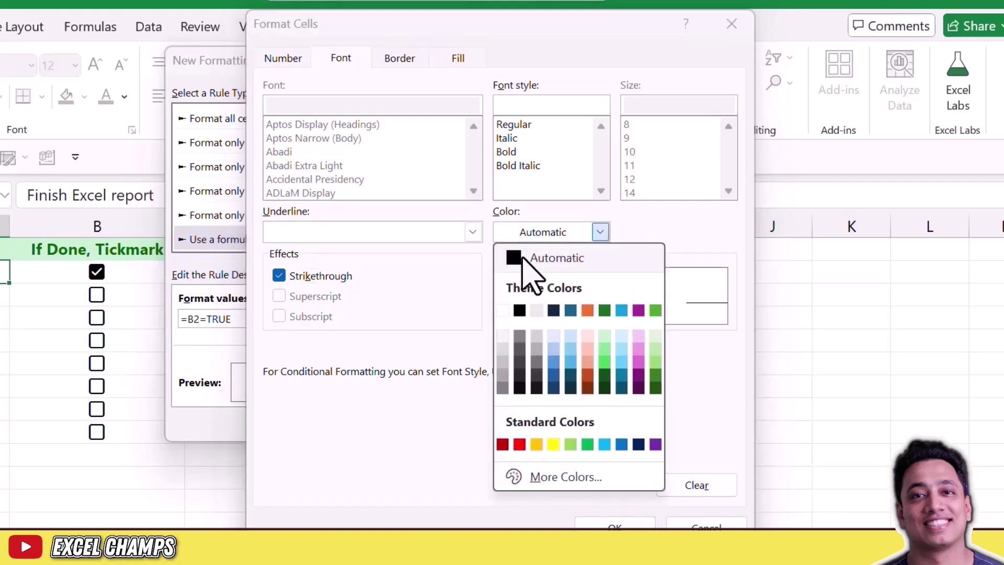
click(537, 348)
click(583, 523)
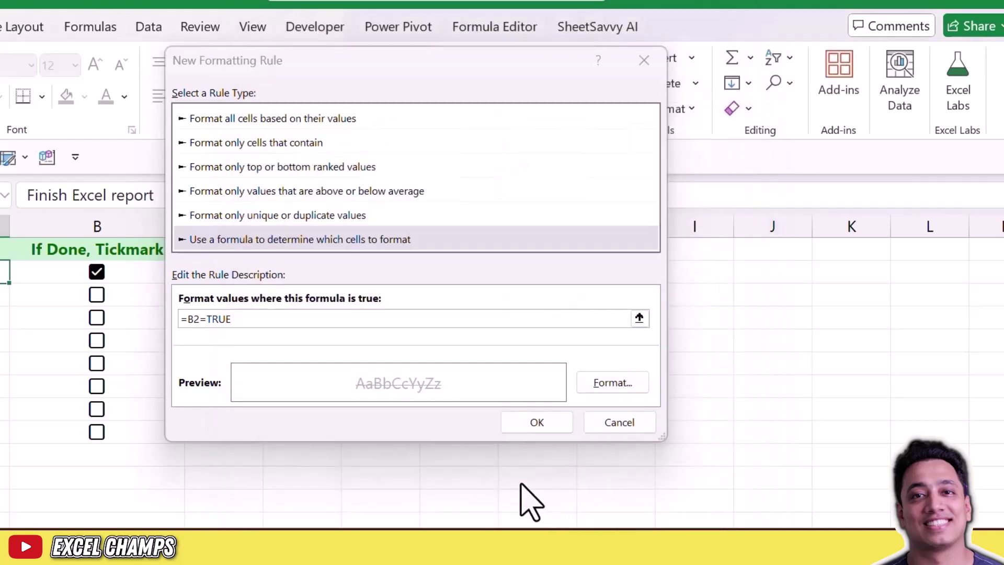
click(539, 422)
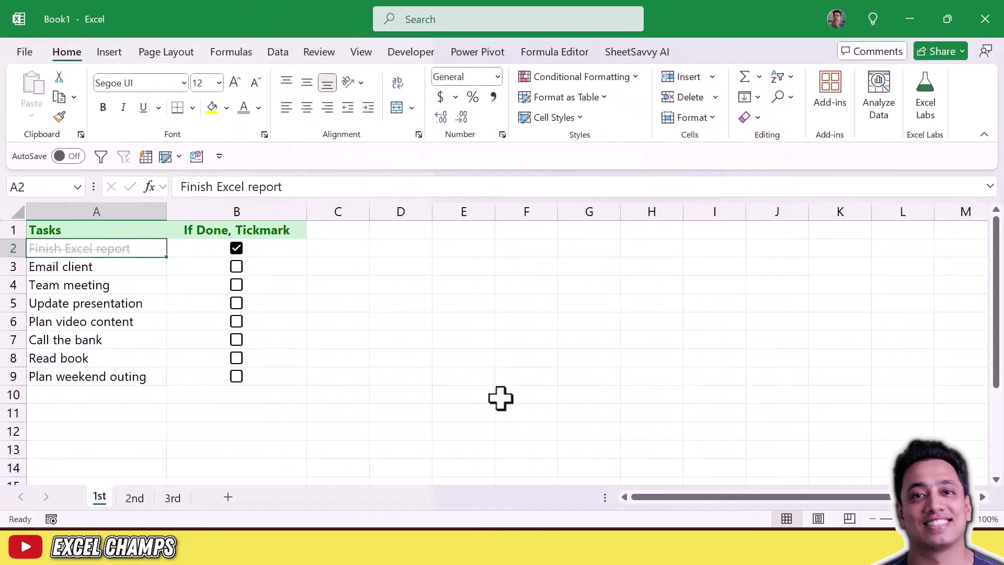
Step: Tick and untick the B2 checkbox to test the strikethrough, then select A2
click(302, 375)
click(236, 248)
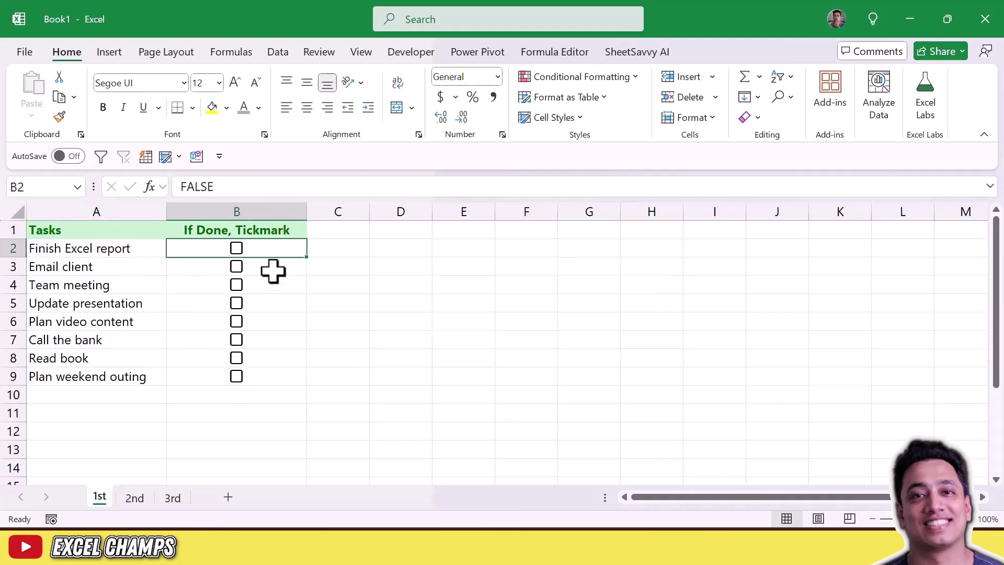
click(237, 249)
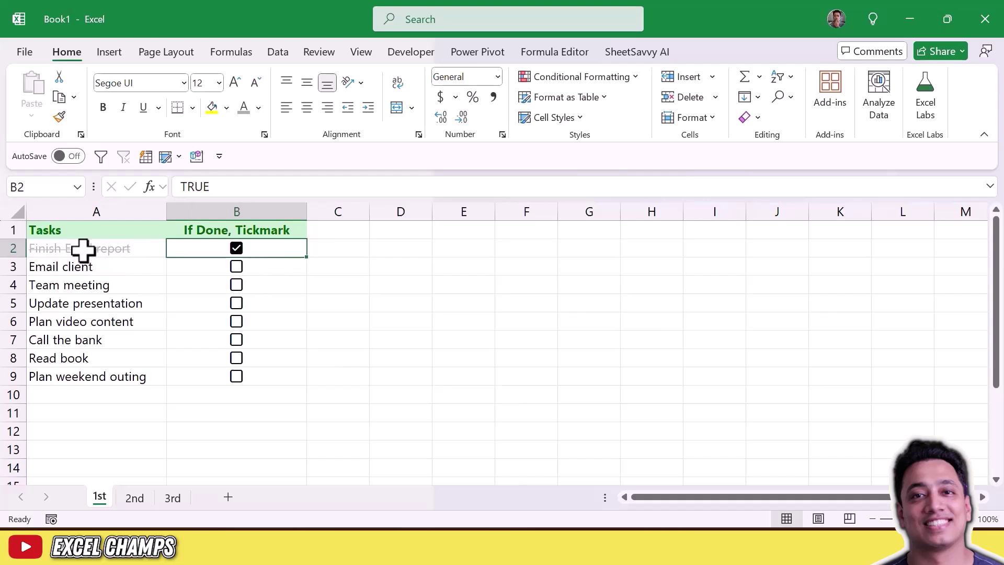
click(236, 248)
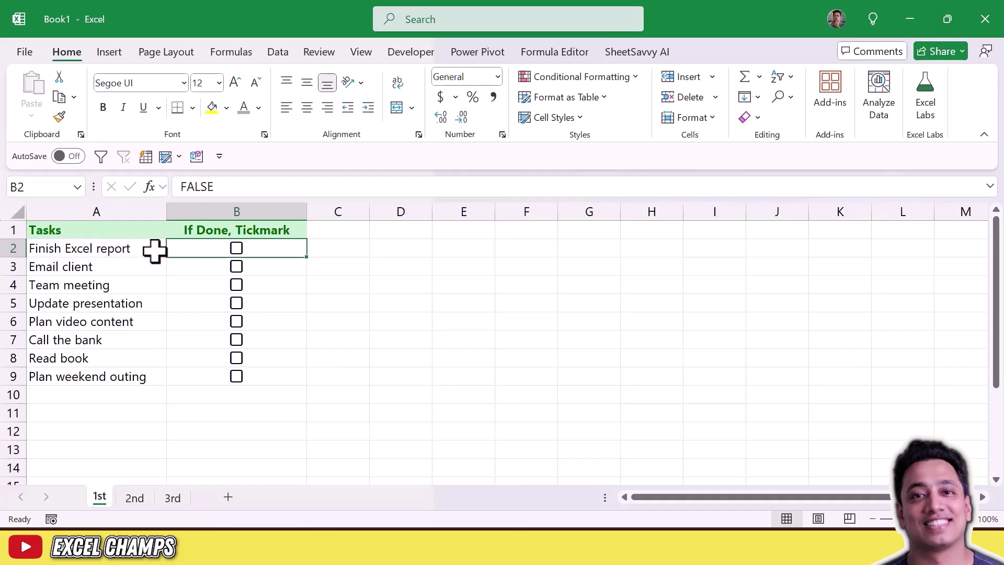
click(126, 250)
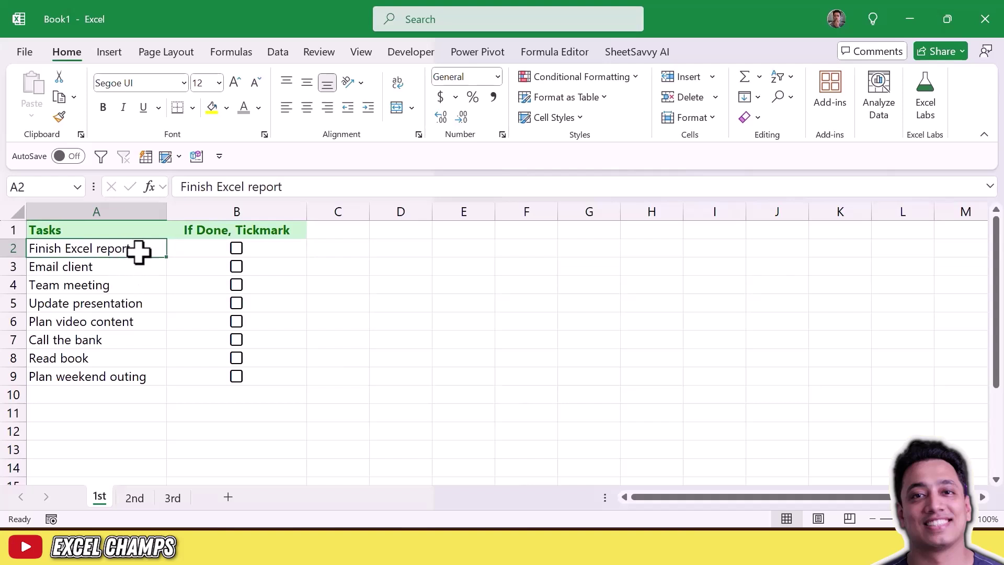
Step: Copy A2's formatting to A3:A9 with Format Painter and tick all eight tasks to test it
click(59, 117)
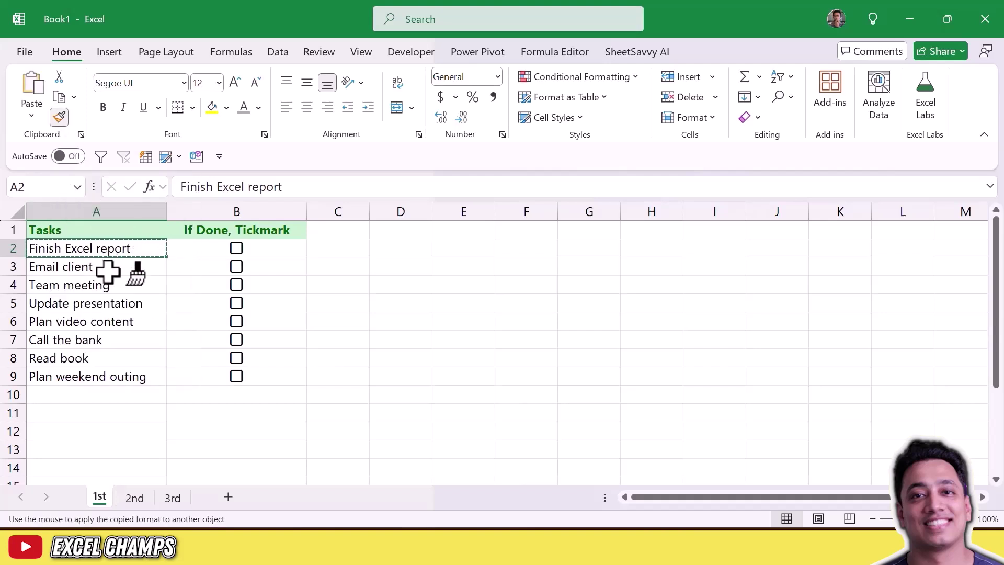
drag(108, 271, 107, 382)
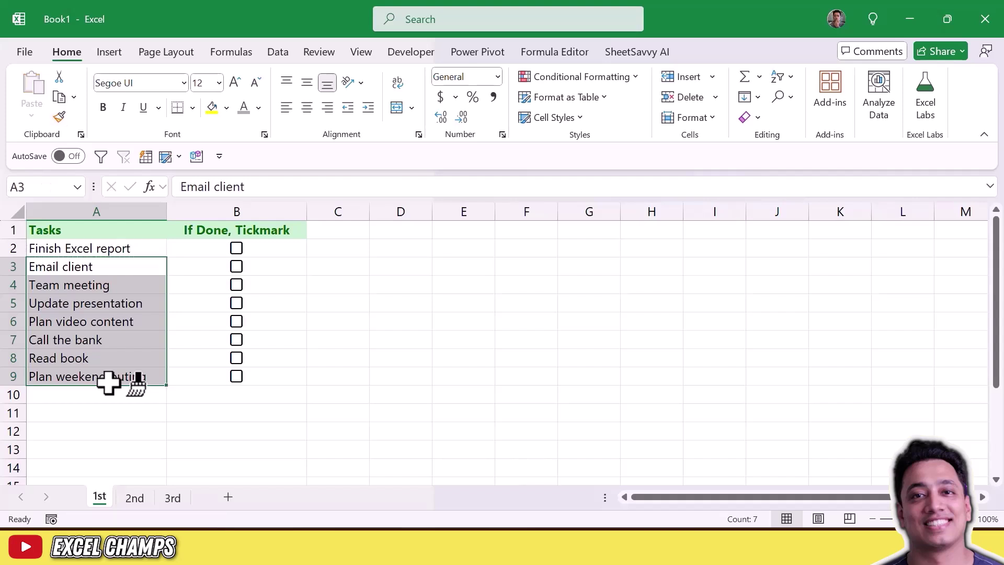
click(236, 377)
click(238, 359)
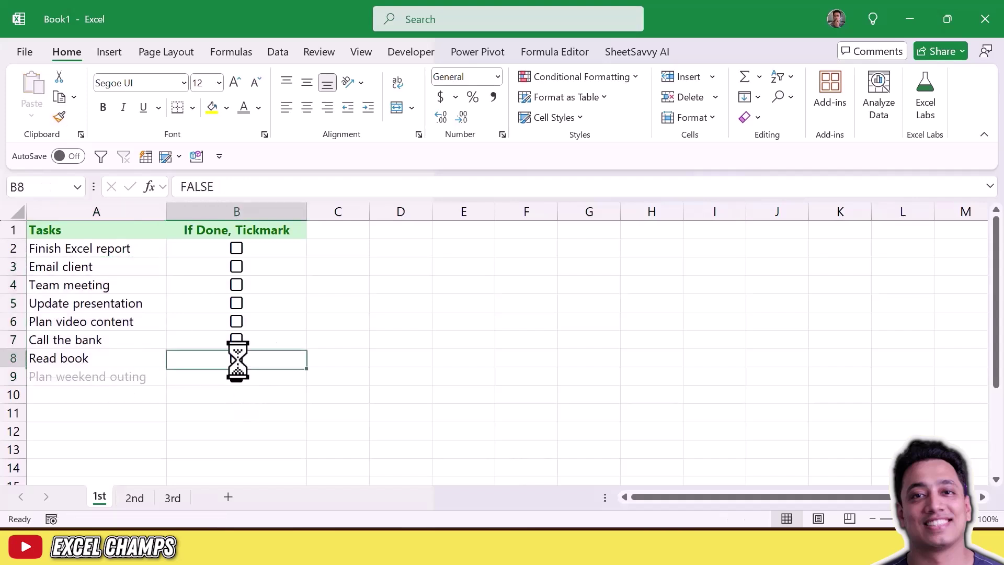
click(237, 340)
click(236, 321)
click(236, 303)
click(237, 284)
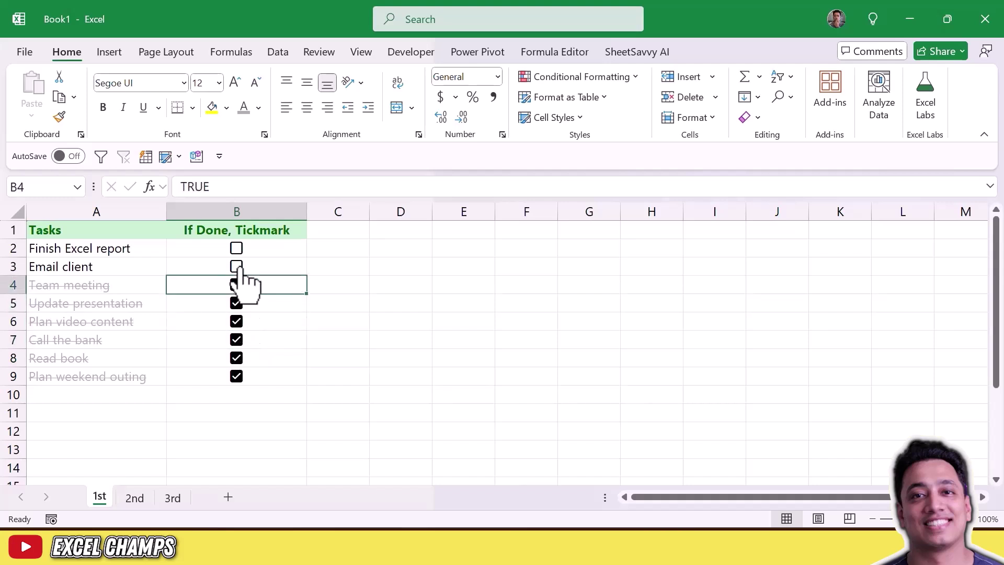
click(236, 266)
click(236, 248)
Step: Untick all eight checkboxes so every task returns to plain text
click(237, 247)
click(236, 266)
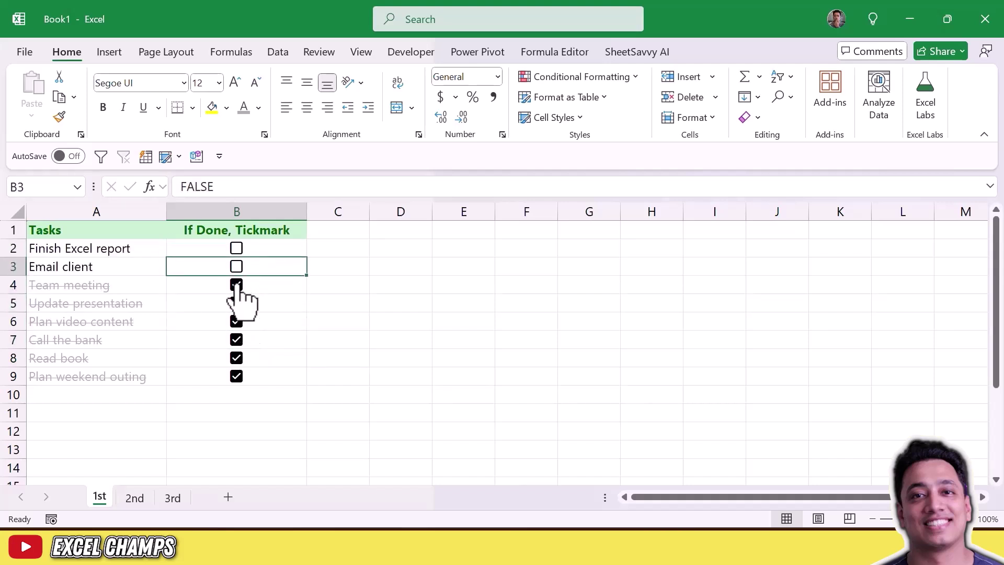
click(236, 284)
click(236, 303)
click(237, 321)
click(236, 339)
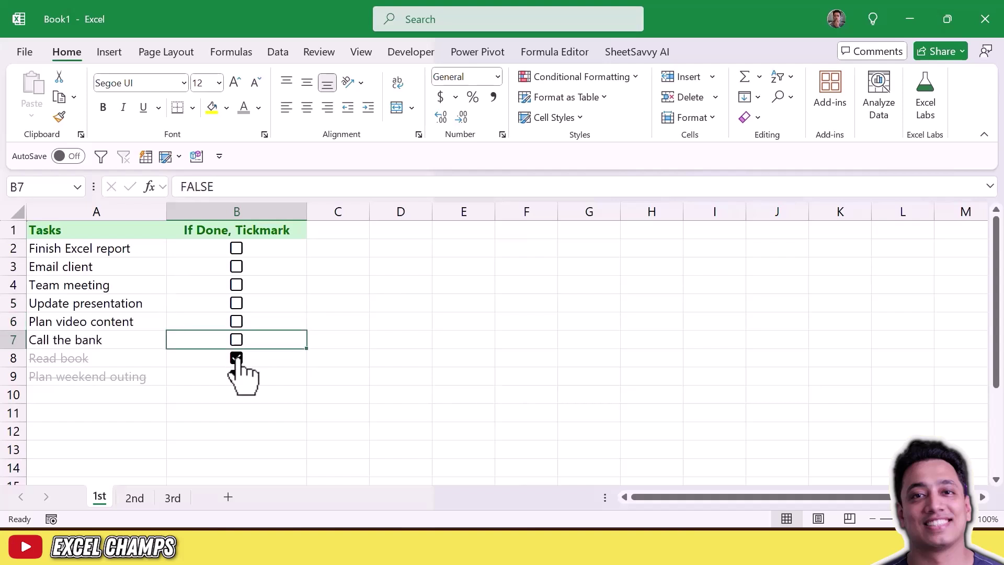
click(236, 358)
click(236, 376)
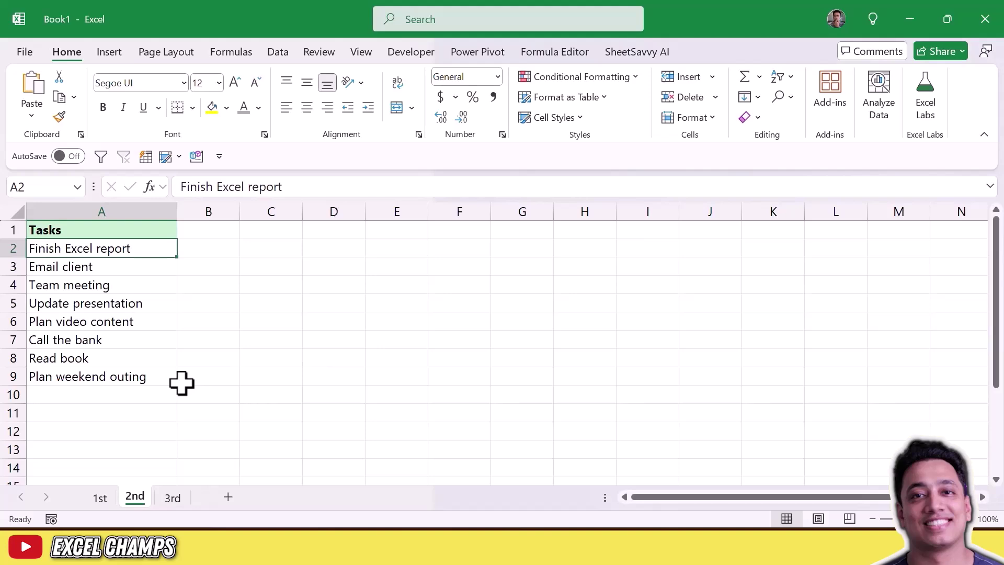
right_click(135, 500)
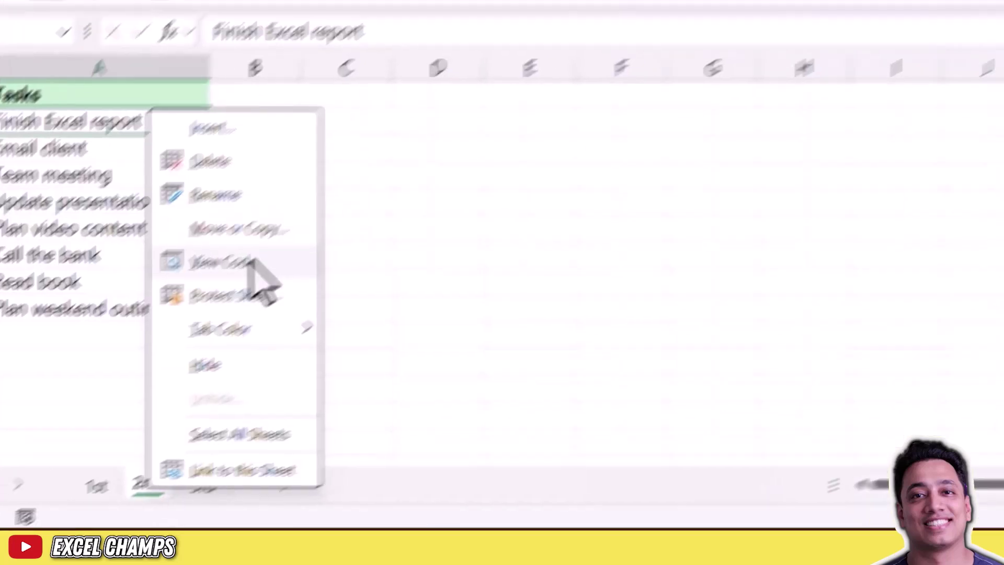
click(267, 237)
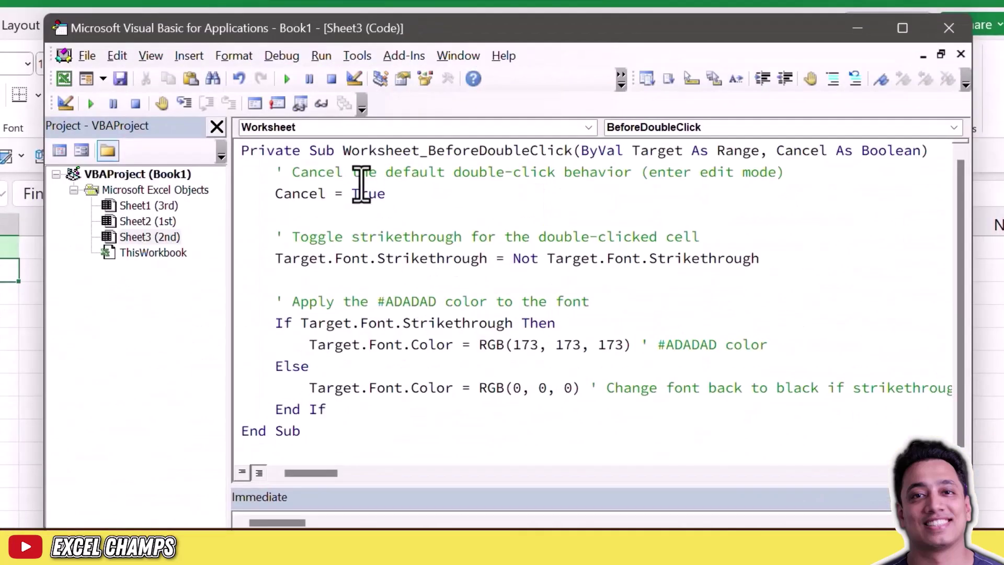
click(949, 28)
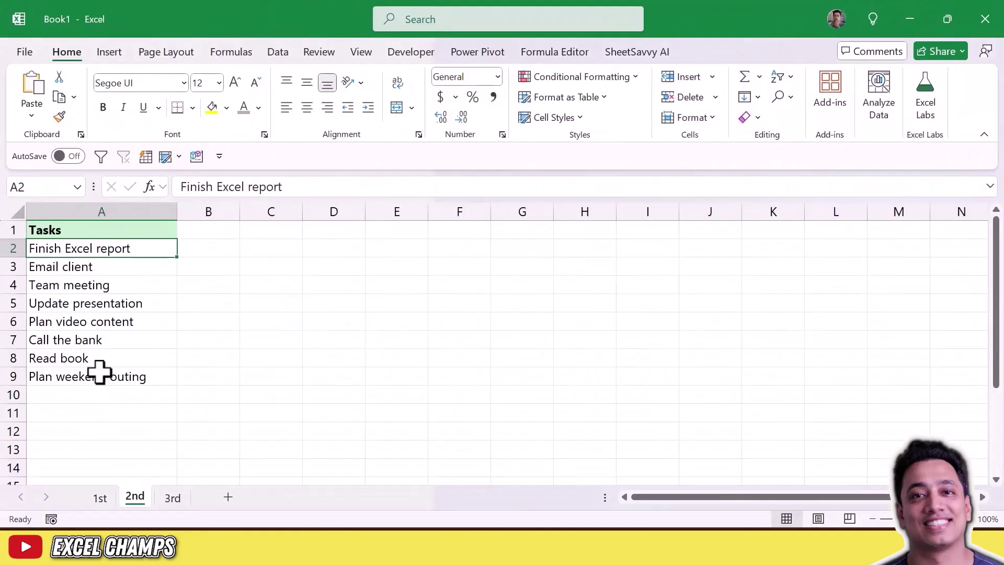
Step: Double-click Update presentation, Call the bank and Finish Excel report to strike them through
double_click(130, 305)
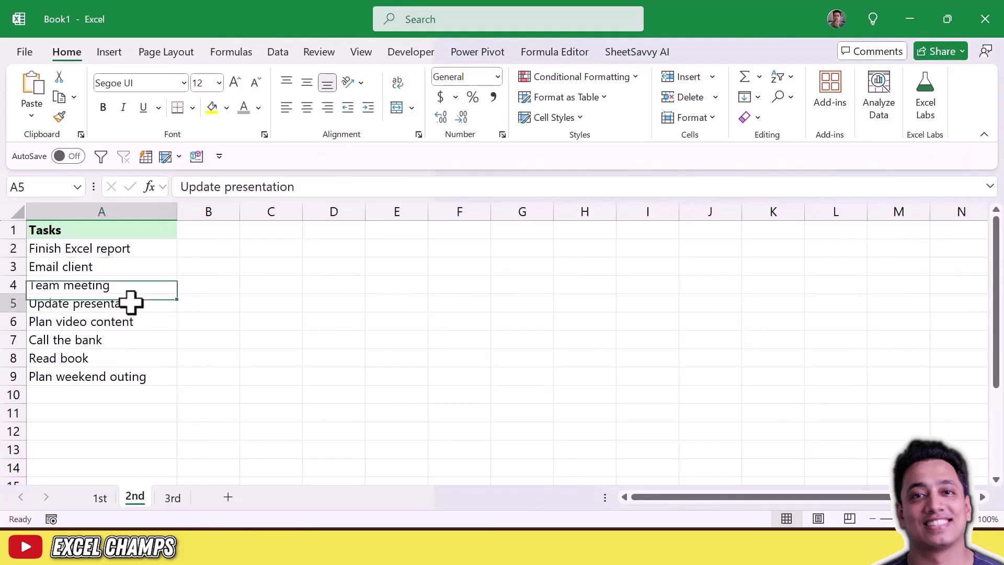
double_click(127, 341)
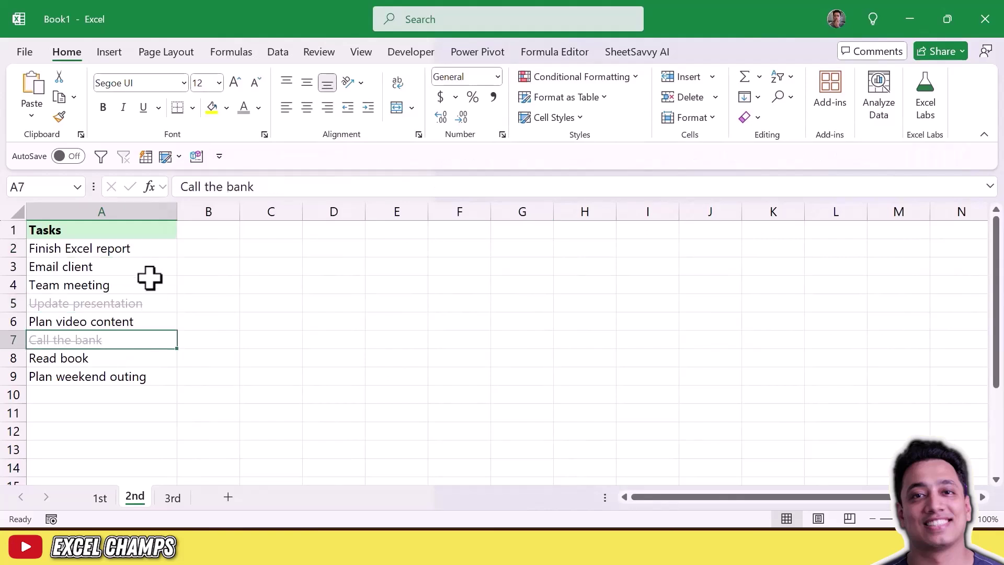
double_click(143, 254)
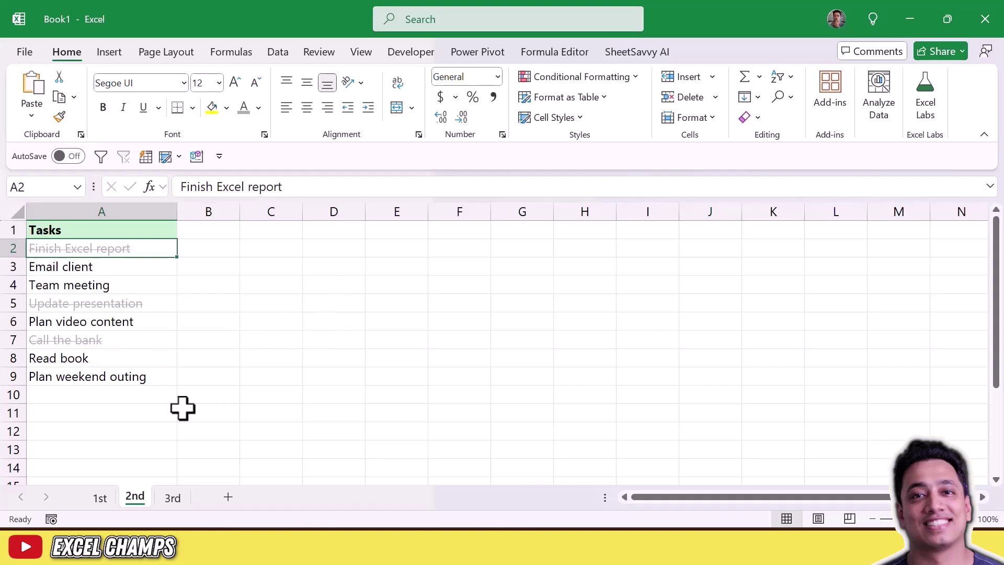
Step: Bring up and dismiss the 2nd sheet tab's context menu, then select C2 and jump to column A
right_click(135, 497)
click(345, 329)
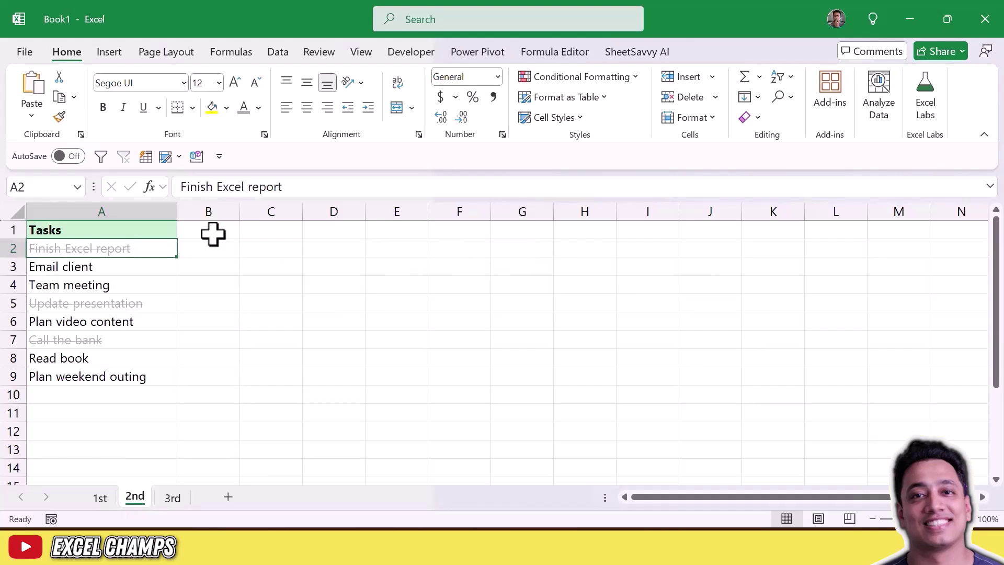
click(288, 247)
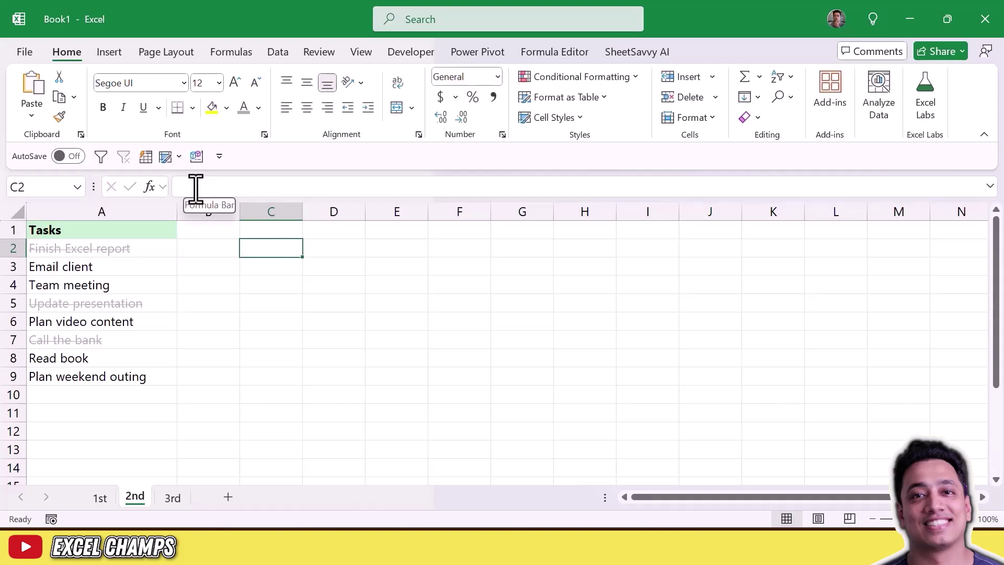
key(Home)
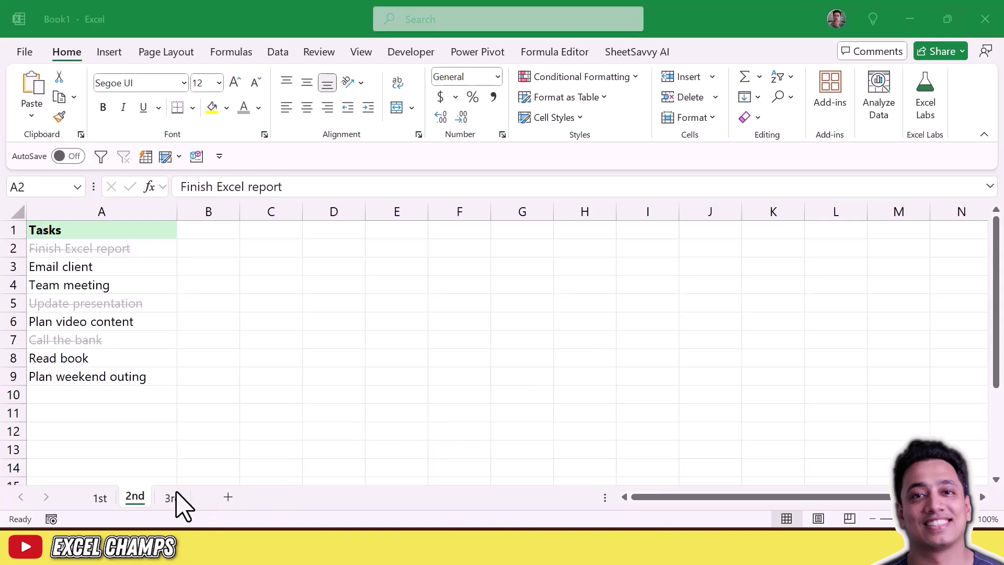
click(138, 498)
right_click(136, 496)
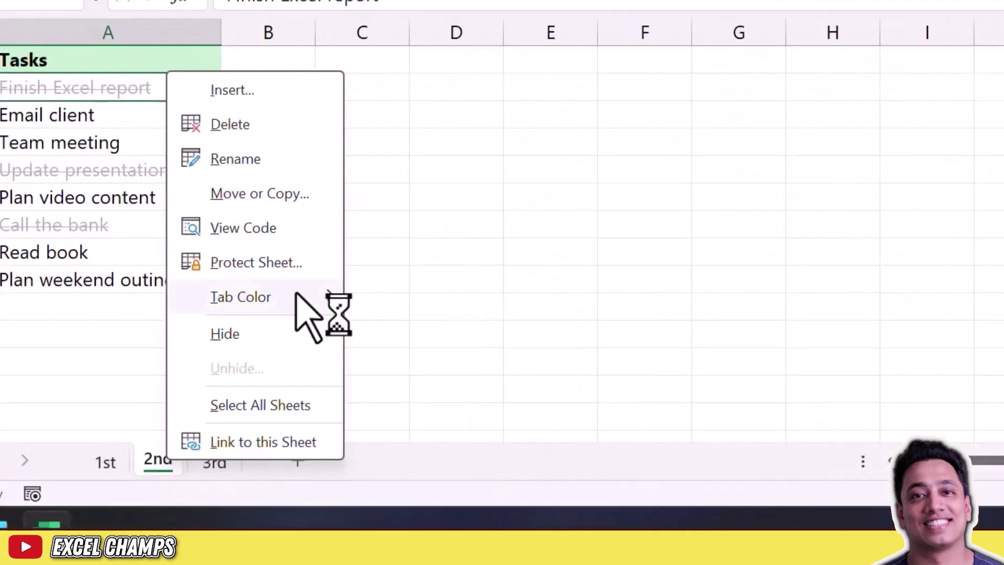
click(234, 345)
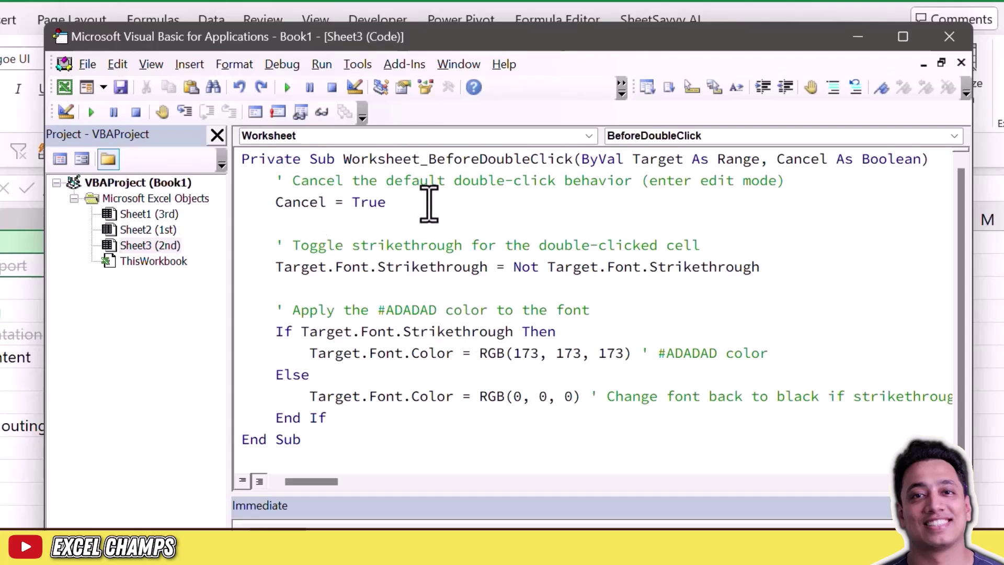
drag(429, 204, 228, 198)
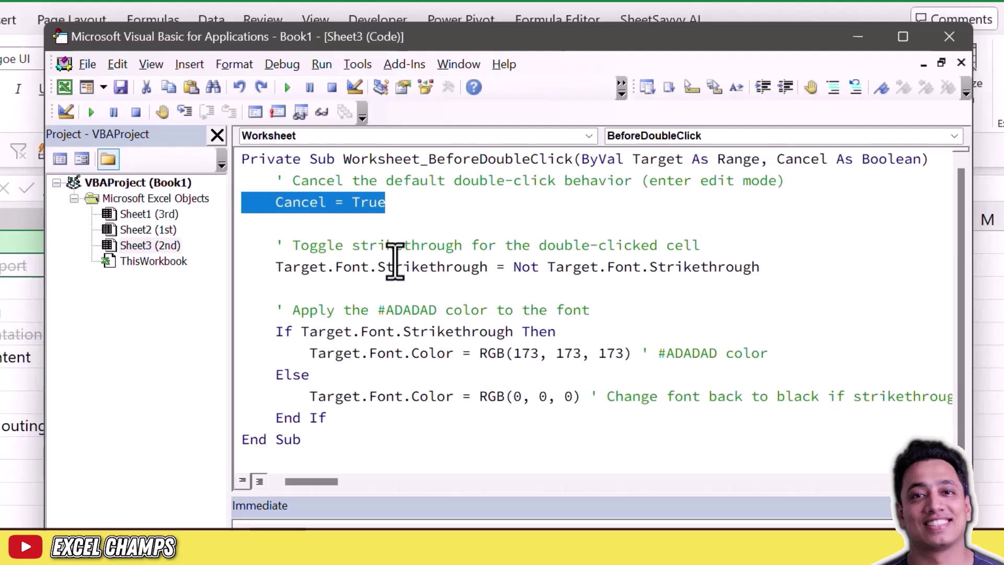
click(240, 271)
drag(240, 272, 768, 271)
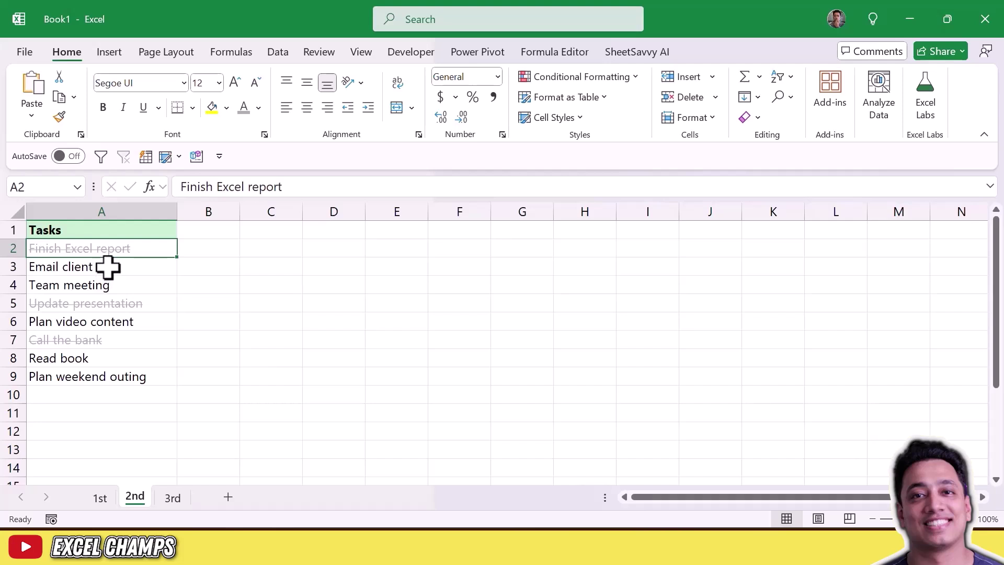
Step: Double-click A3 to strike through Email client and A2 to restore Finish Excel report
double_click(107, 265)
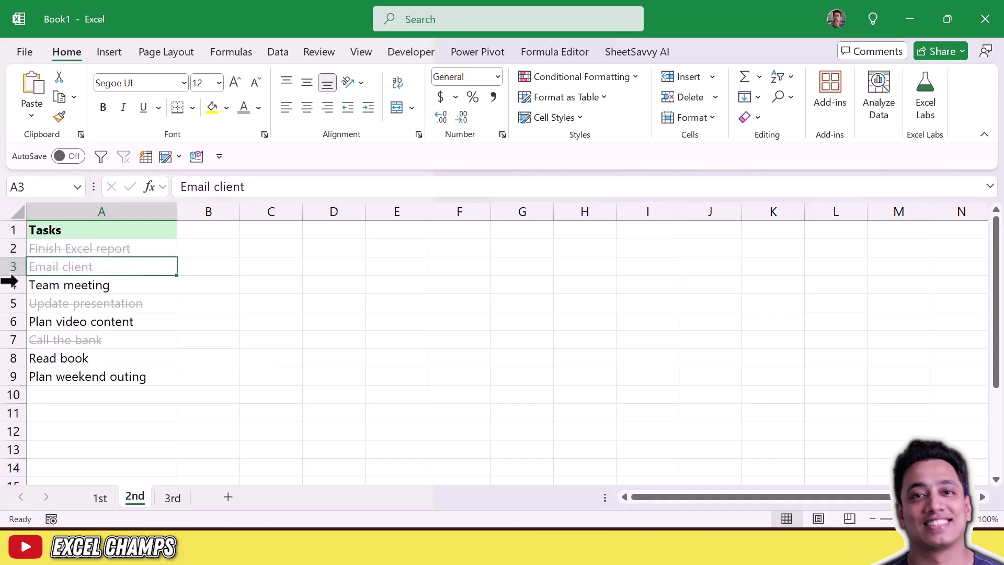
double_click(118, 250)
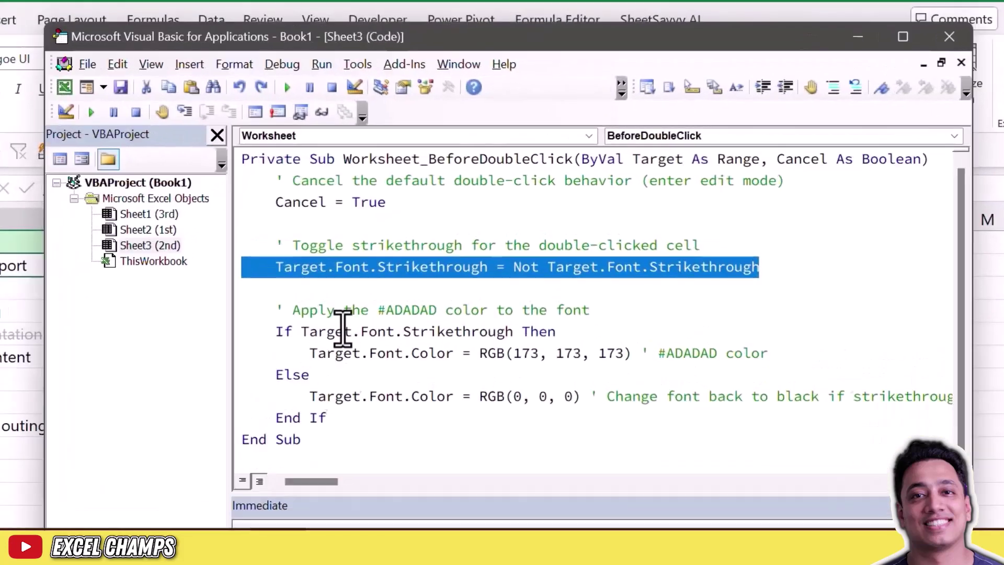
Step: Review the BeforeDoubleClick code's strikethrough toggle and grey-font lines, then close the VBA editor
drag(370, 370, 308, 314)
drag(247, 348, 235, 336)
click(336, 360)
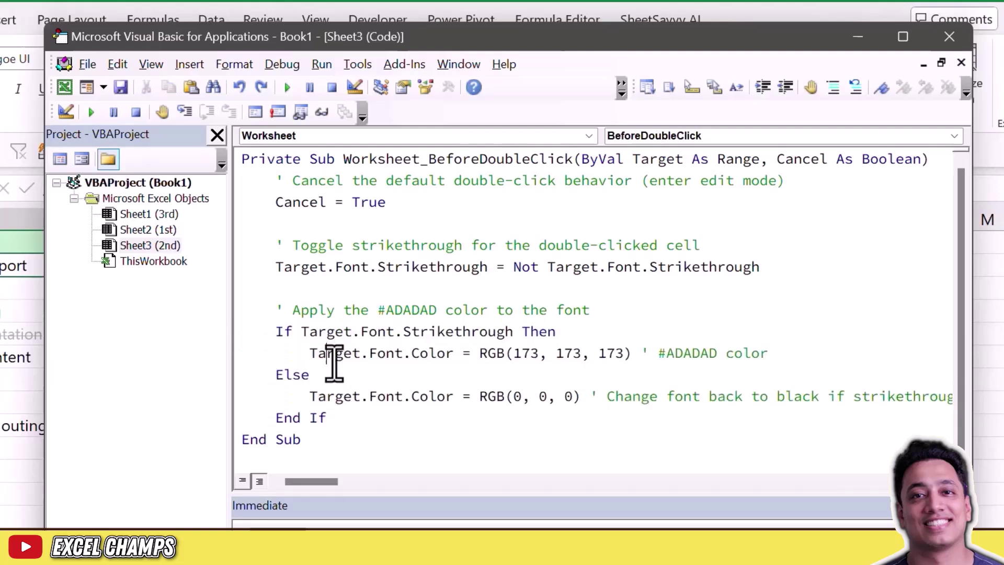
click(236, 269)
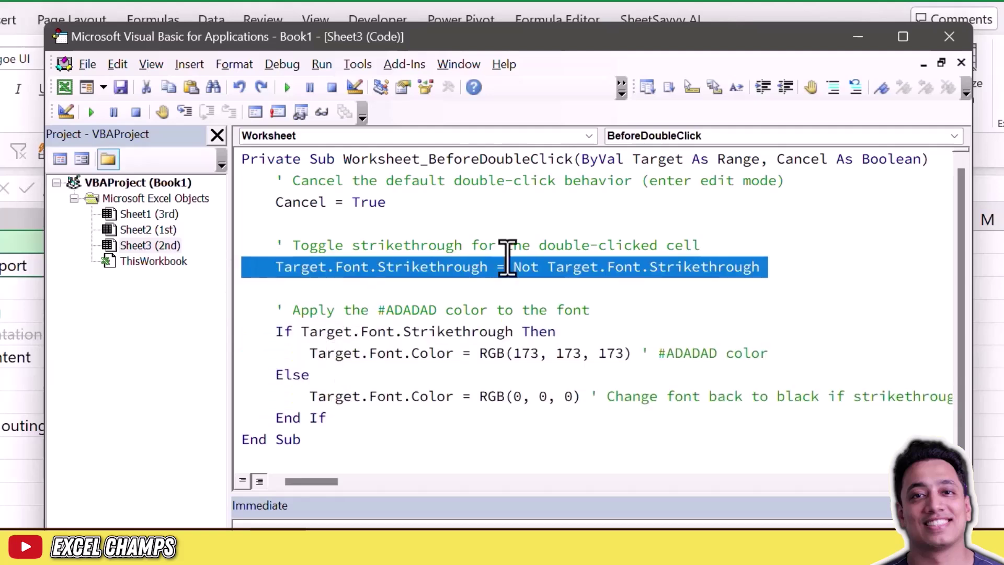
click(292, 271)
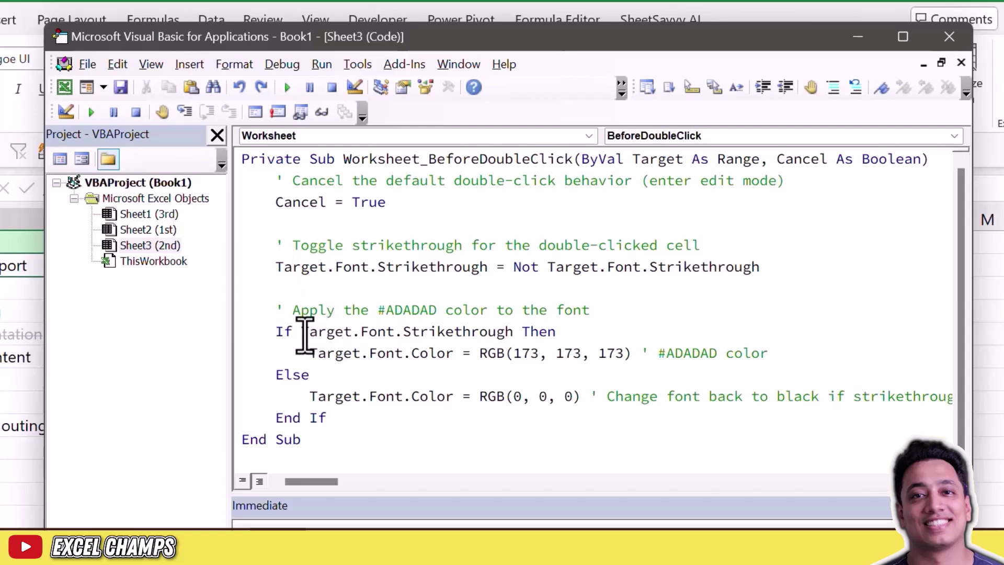
drag(302, 334, 514, 336)
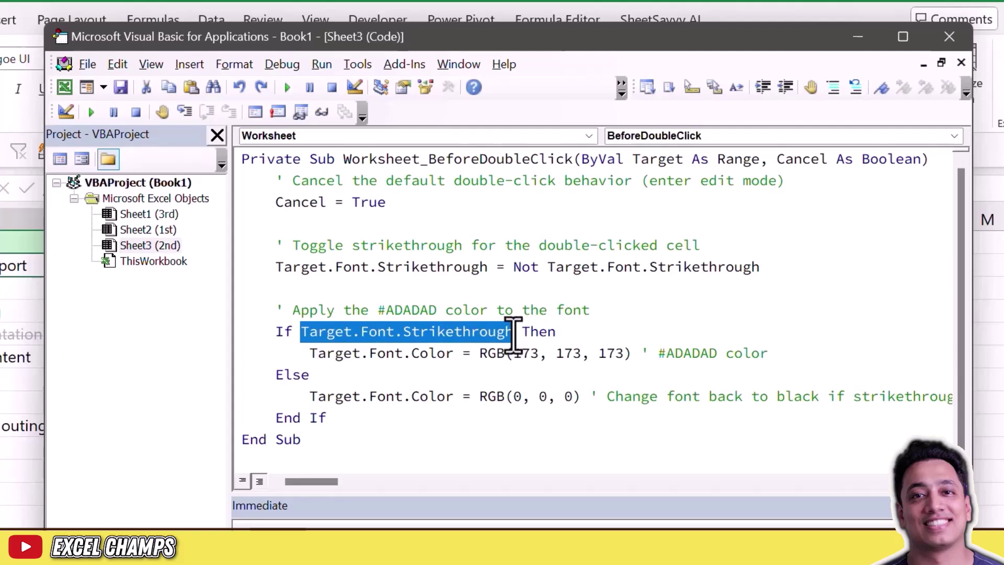
click(437, 345)
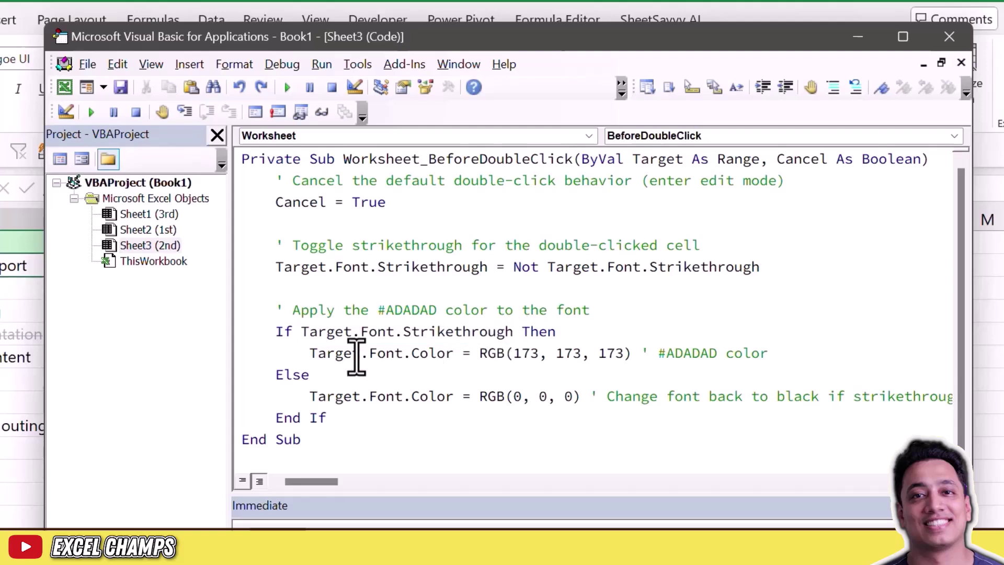
drag(309, 353, 631, 357)
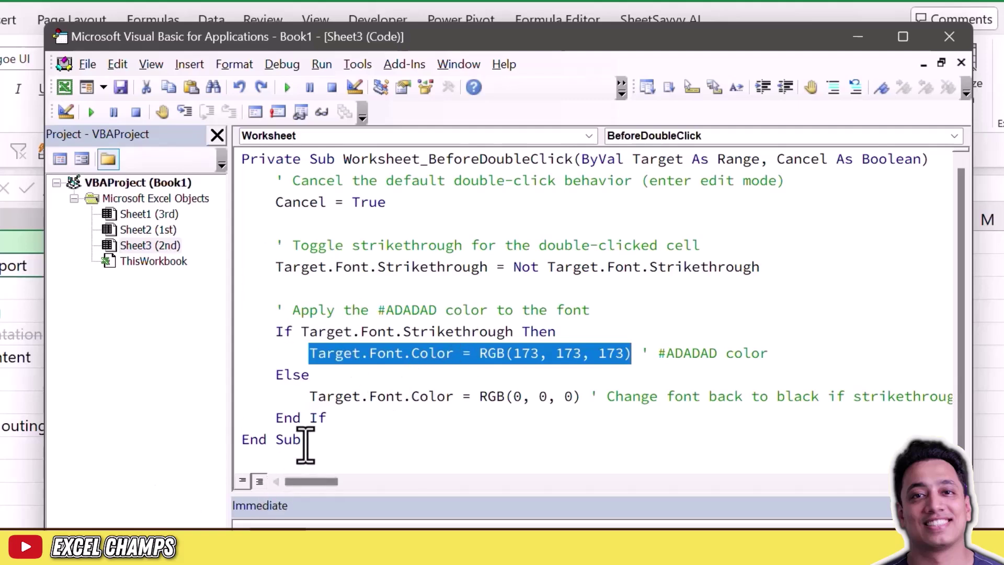
click(949, 37)
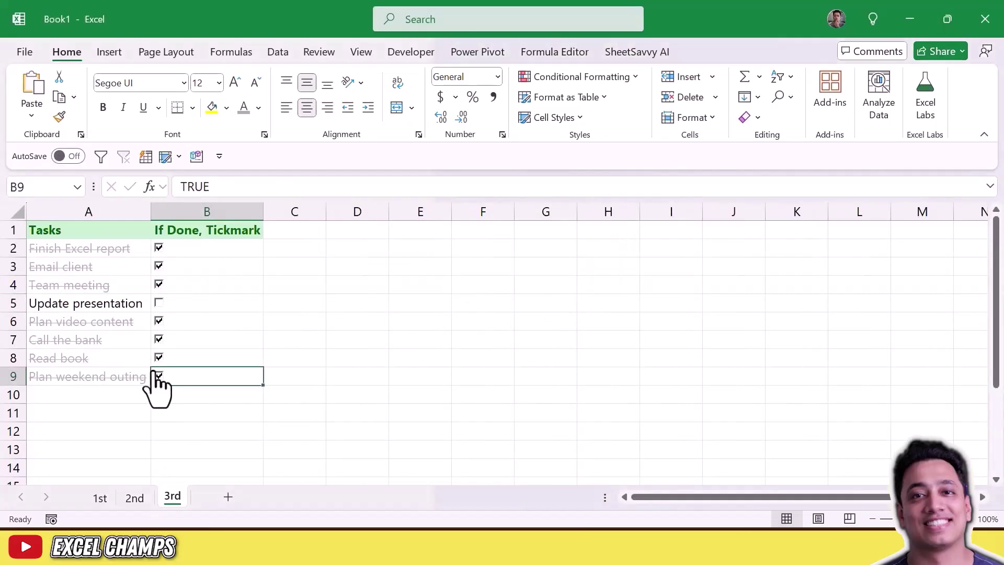
Step: Untick Plan weekend outing and Email client so both return to plain text
click(158, 376)
click(158, 265)
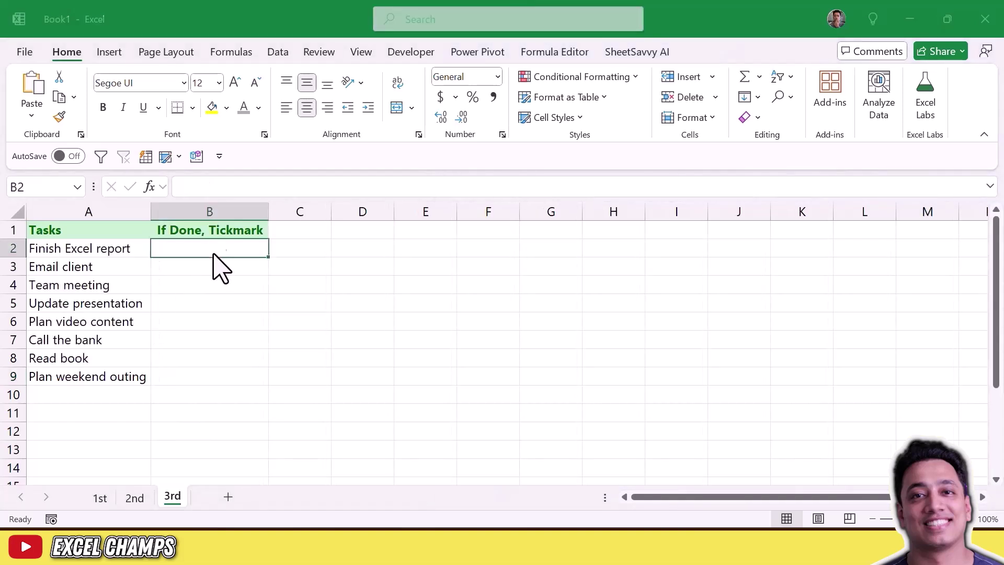
click(215, 251)
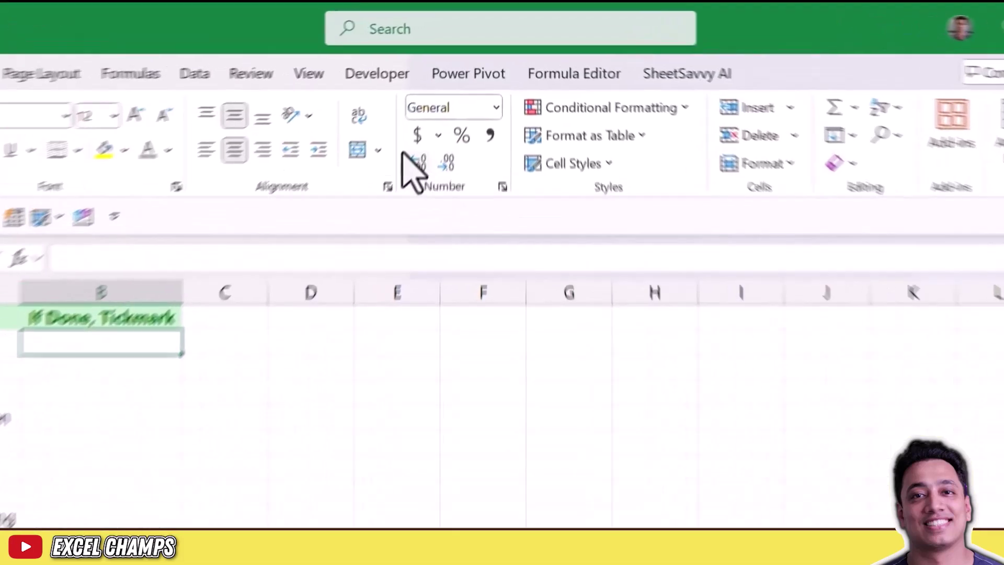
Step: Draw a Form Control check box in B2 from the Developer tab and delete its label text
click(355, 87)
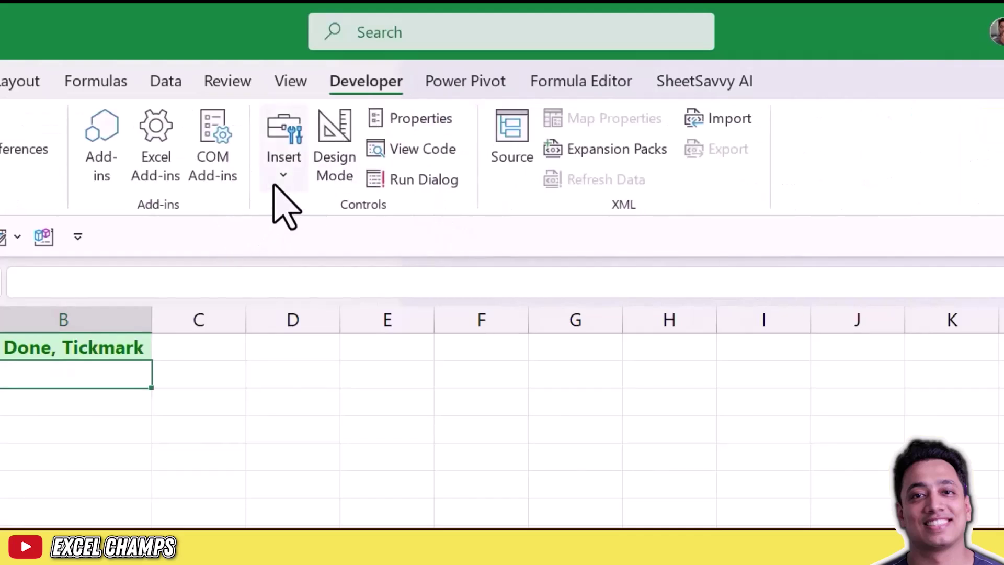
click(285, 175)
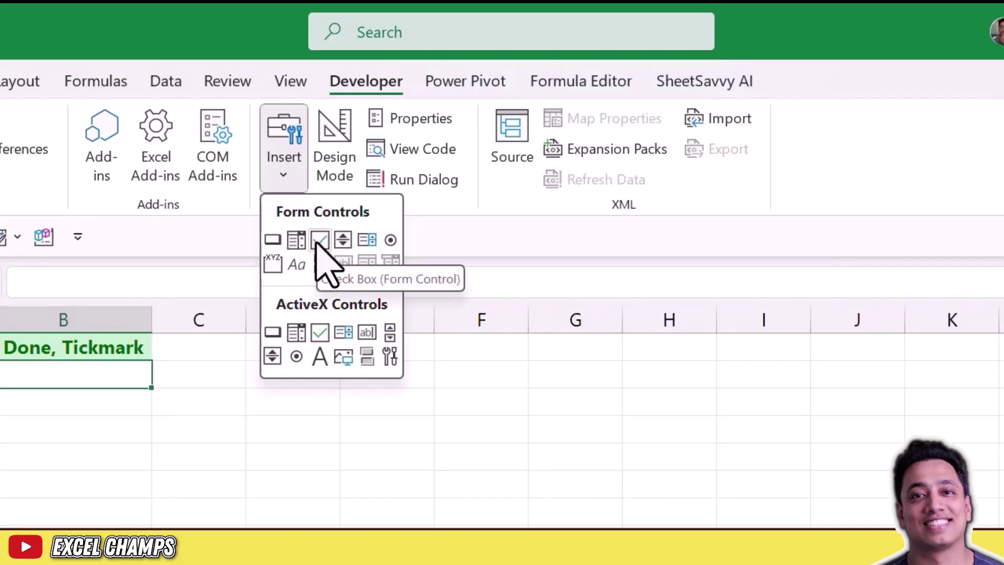
click(317, 241)
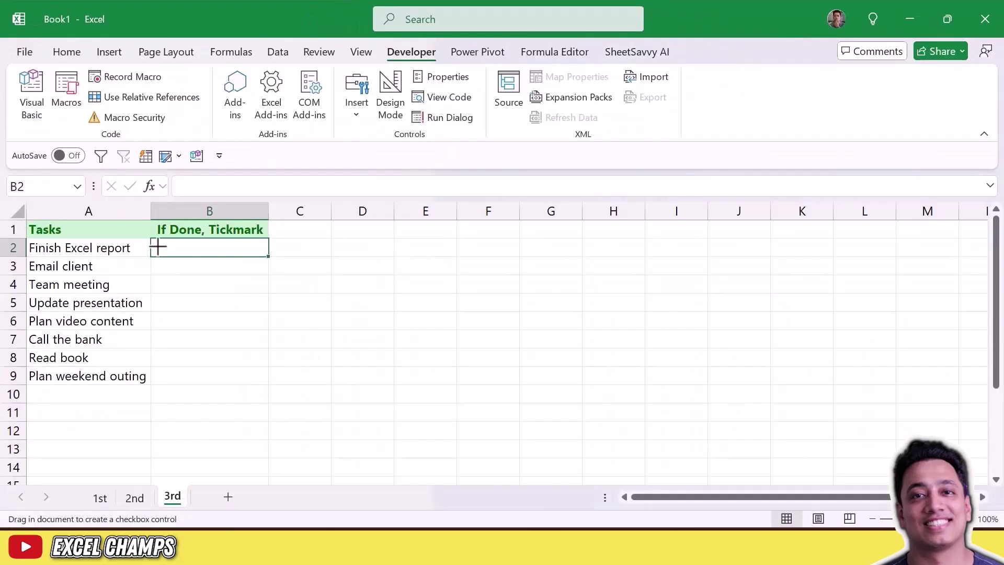
click(158, 246)
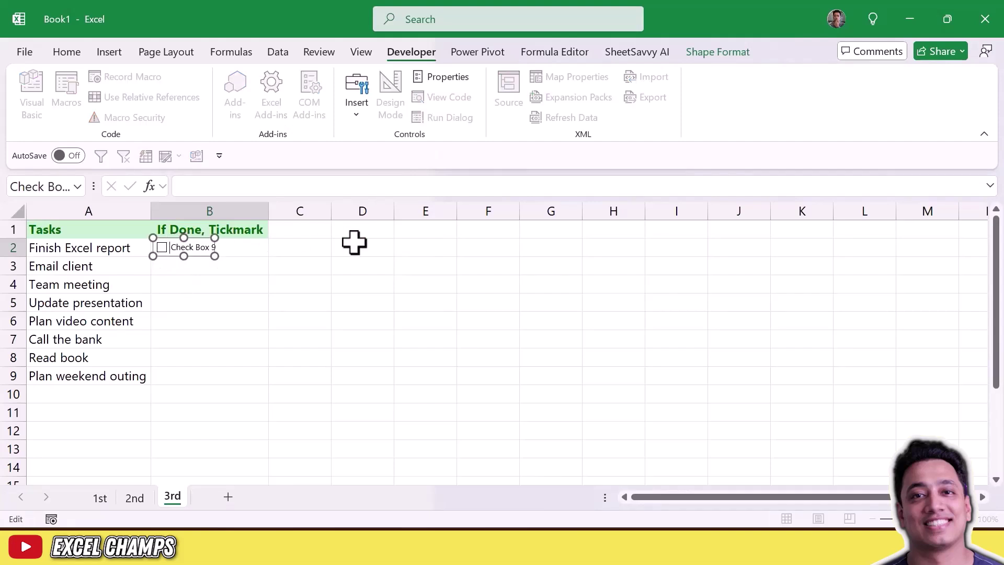
key(Home)
key(Delete)
key(Delete)
key(Delete)
key(Delete)
key(Delete)
key(Delete)
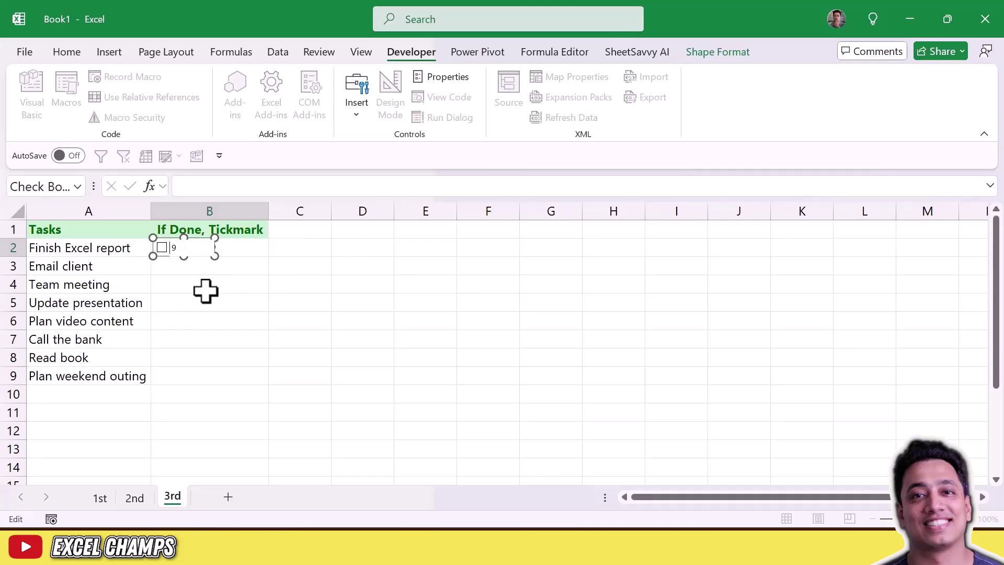
click(205, 291)
click(202, 315)
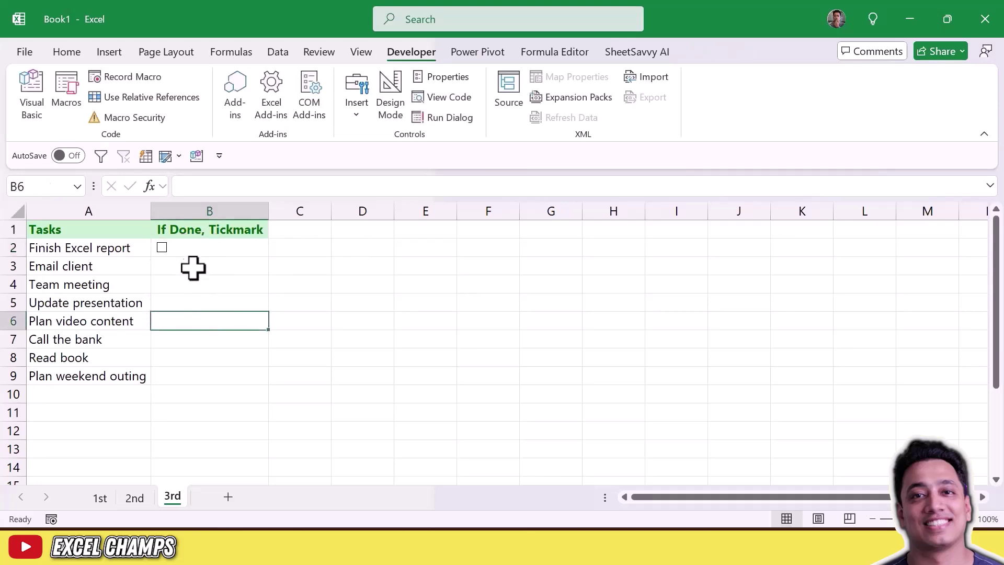
Step: Link the B2 checkbox to cell $B$2 and turn on 3-D shading
right_click(162, 249)
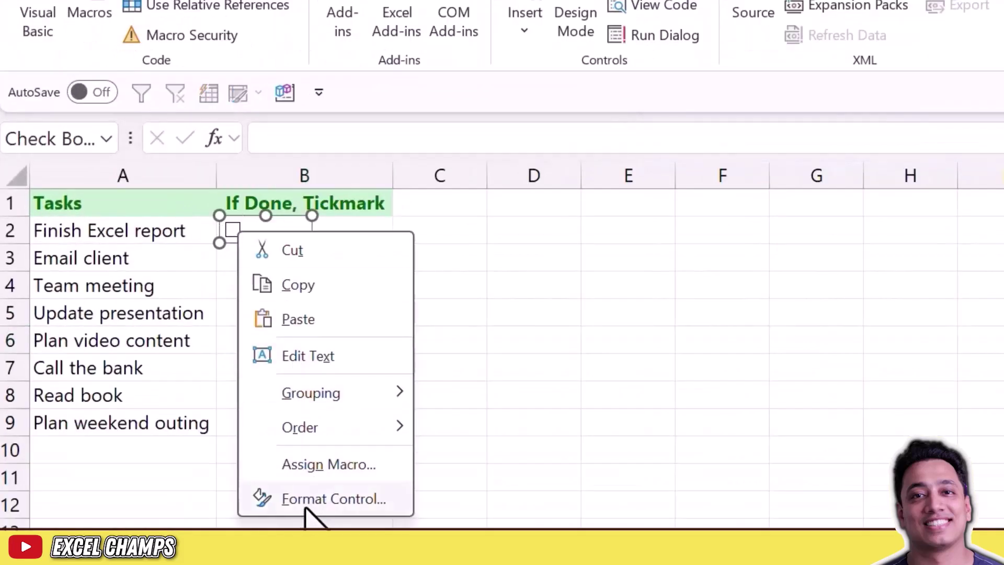
click(308, 499)
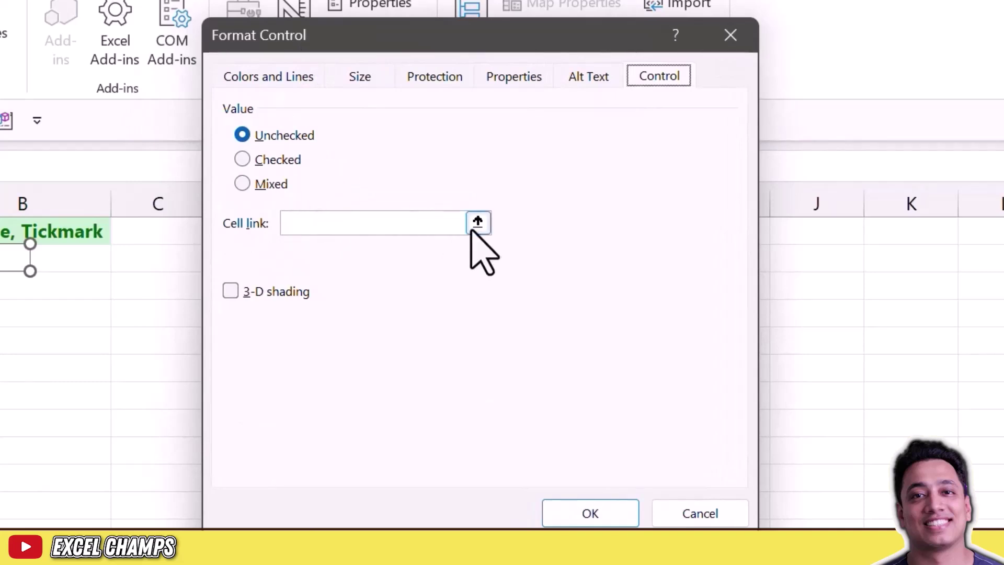
click(478, 221)
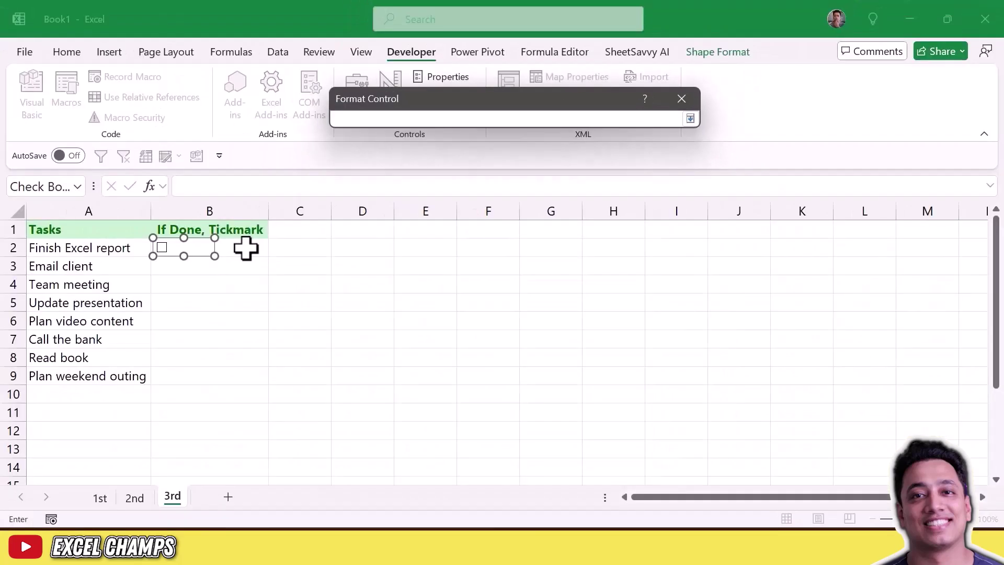
click(245, 248)
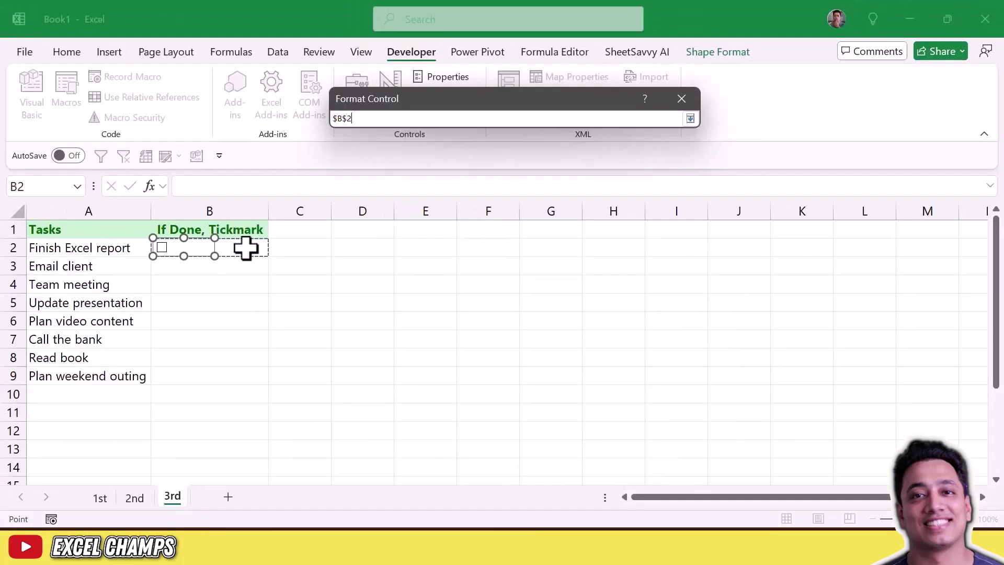
click(690, 118)
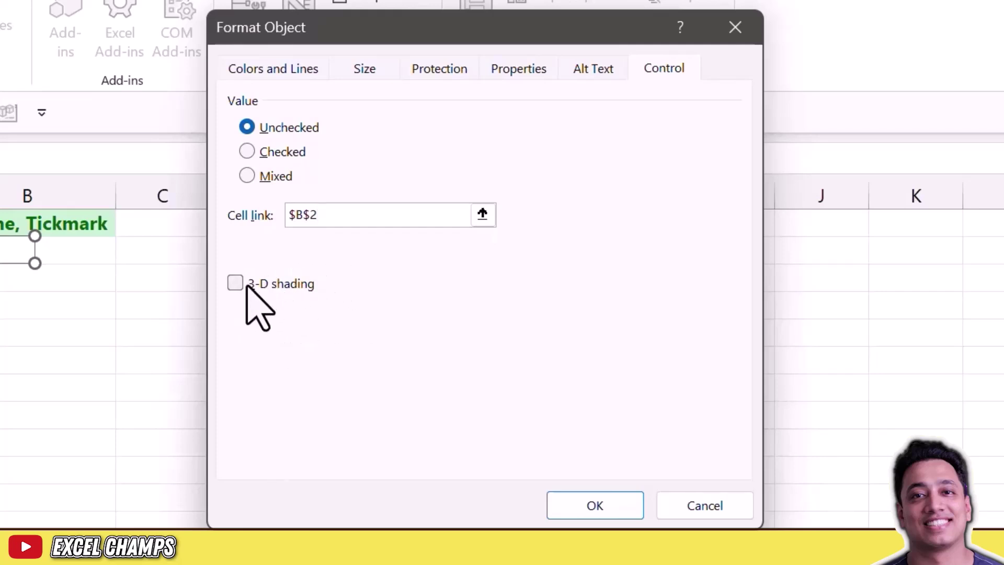
click(235, 283)
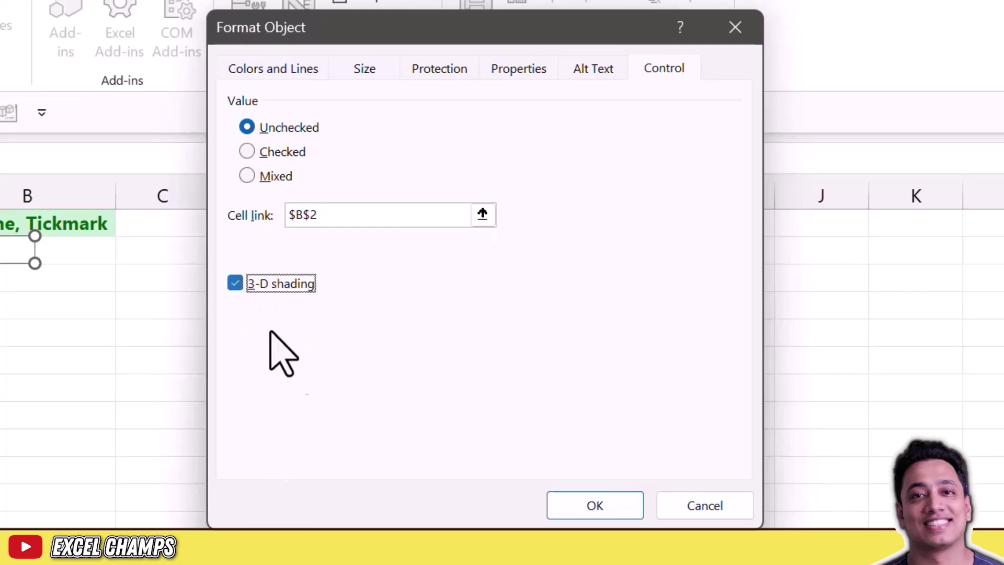
click(596, 505)
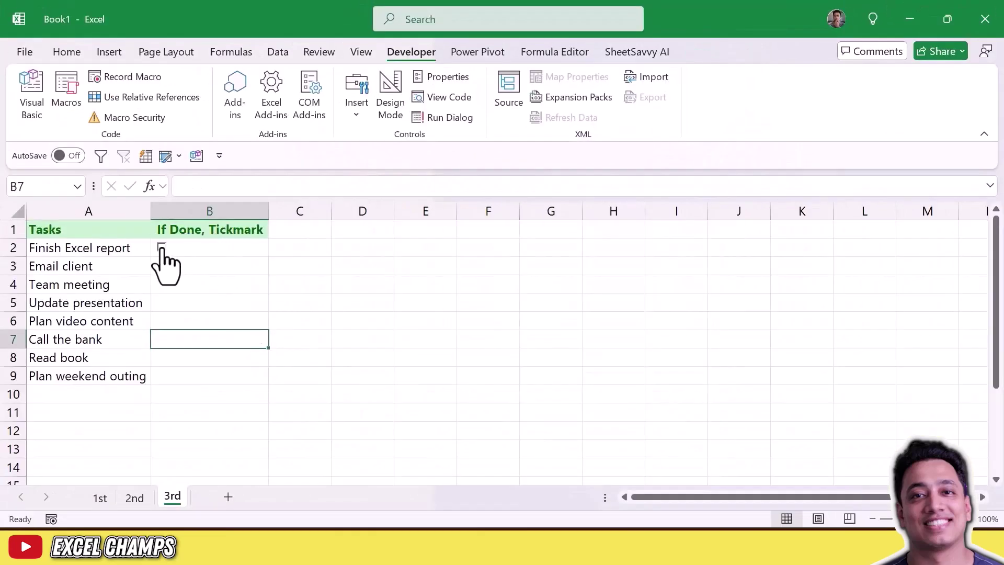
Step: Check B2's FALSE value, then tick and untick the checkbox to toggle TRUE/FALSE
click(246, 246)
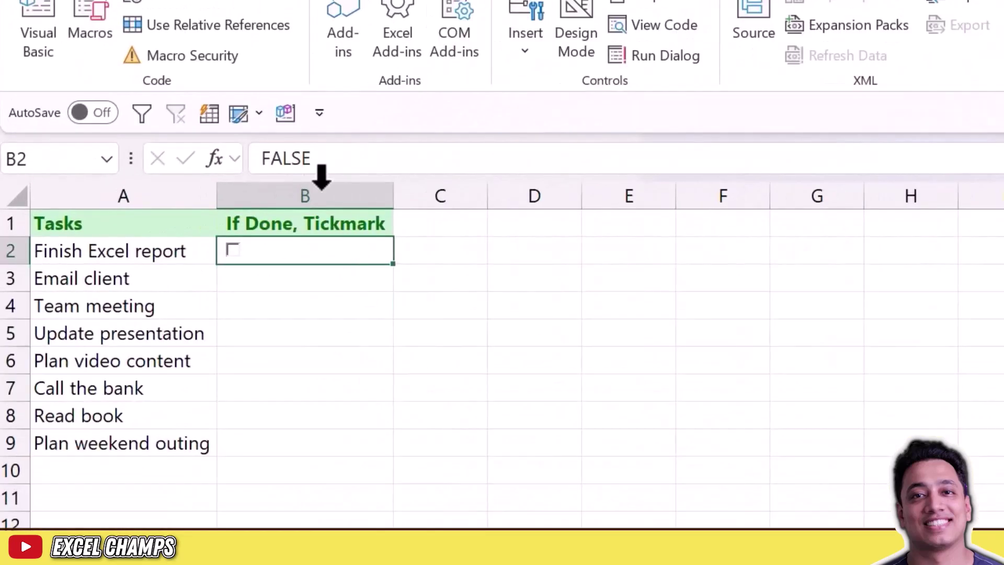
drag(225, 186, 204, 188)
drag(294, 165, 260, 161)
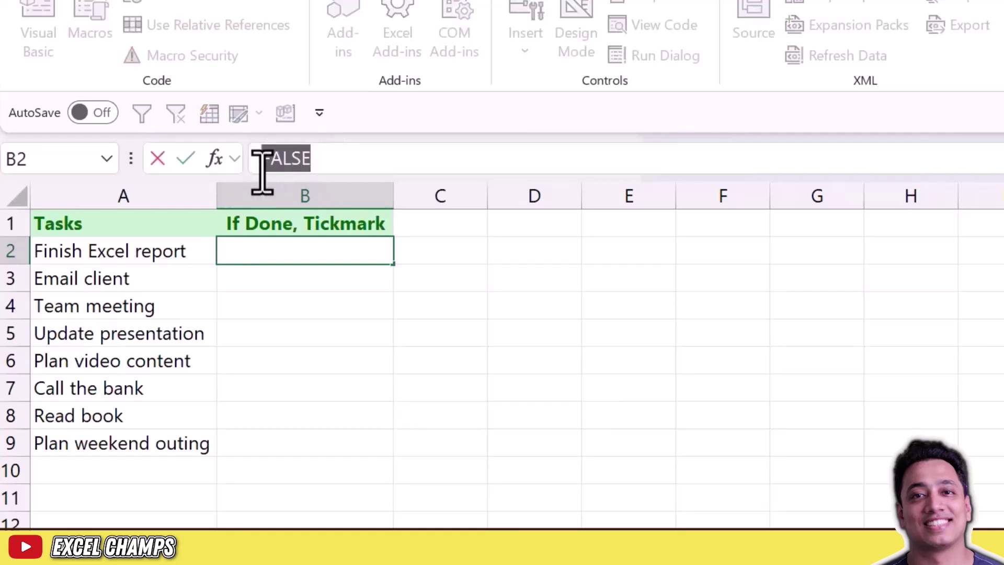
key(Escape)
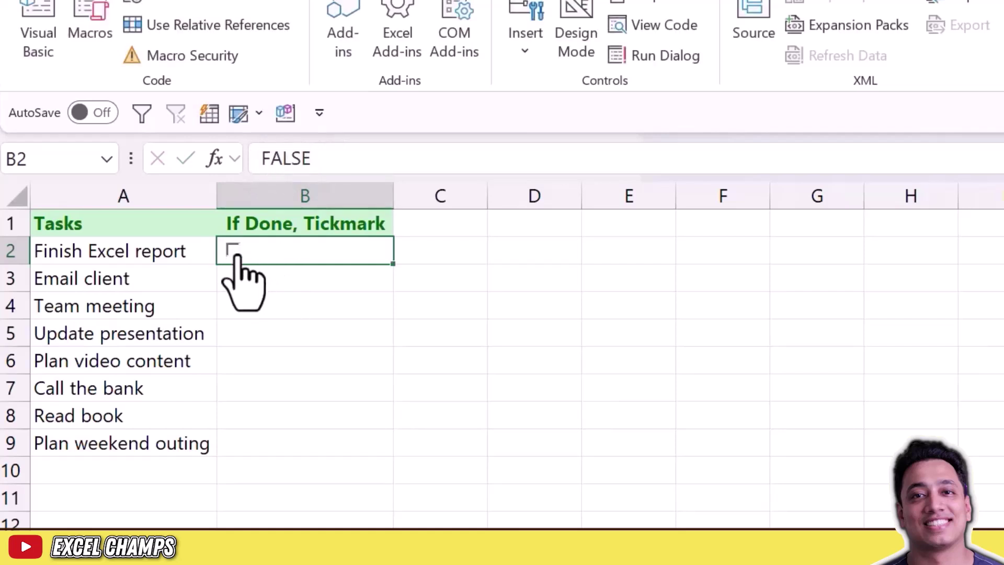
click(233, 250)
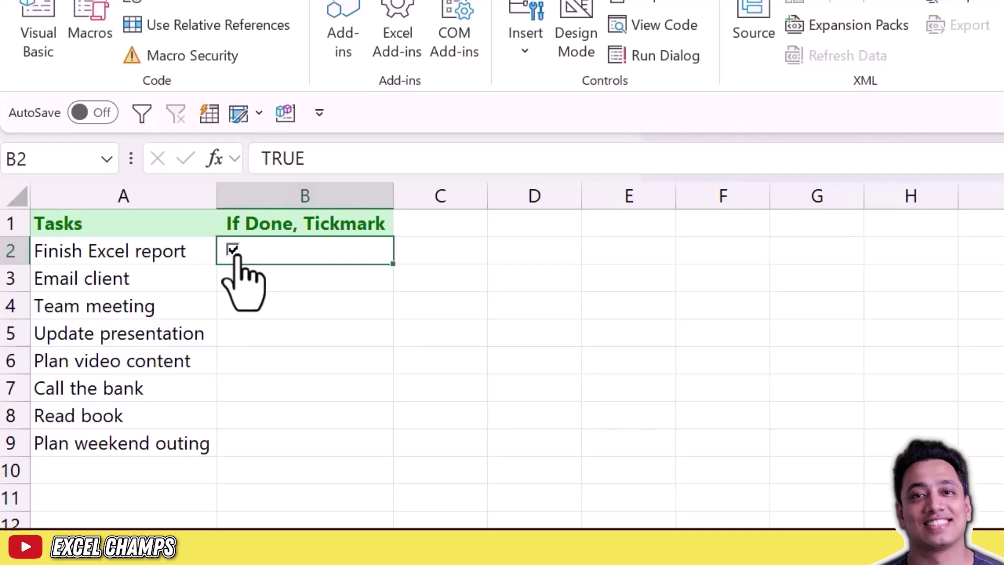
click(233, 251)
click(234, 251)
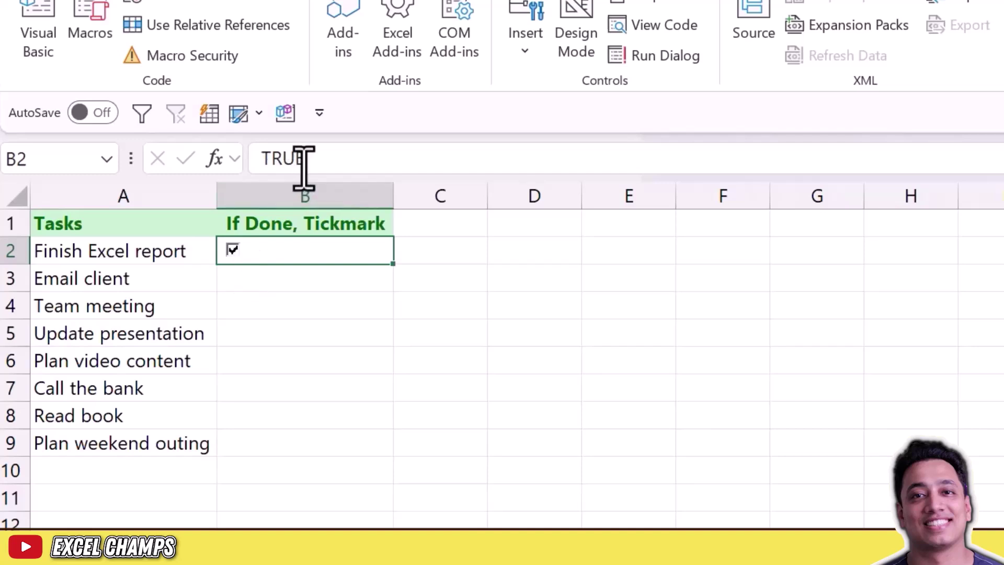
click(233, 250)
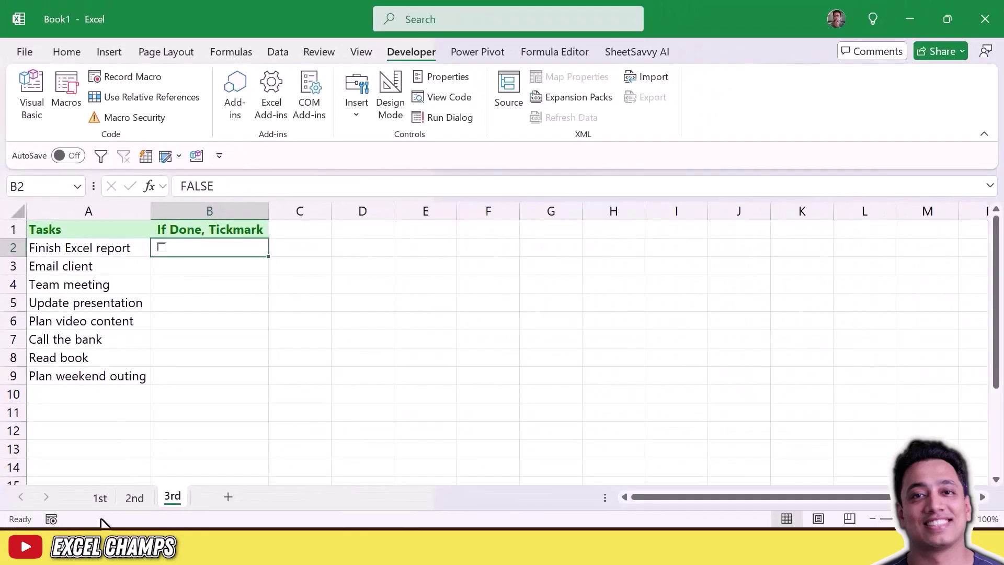
click(99, 498)
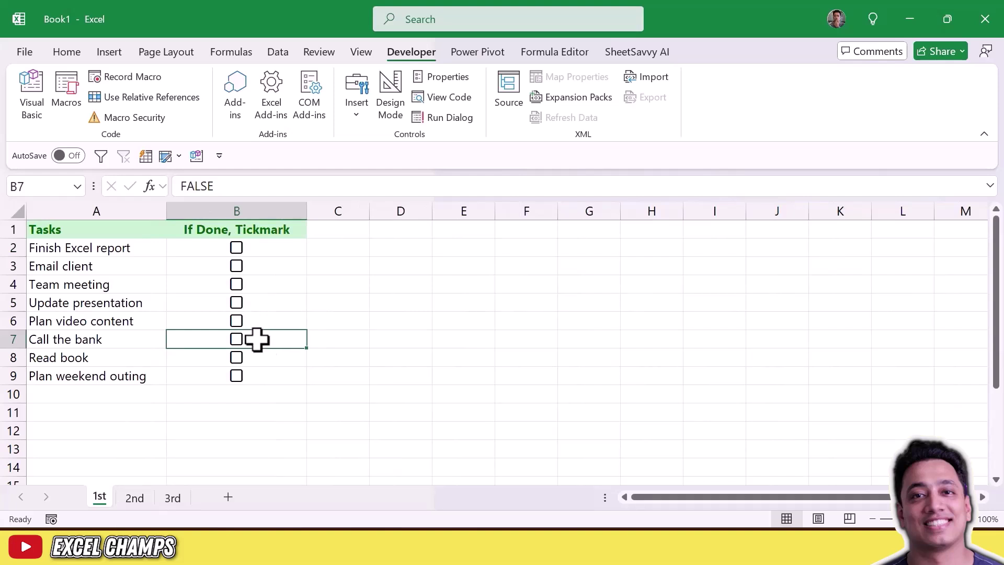
click(173, 498)
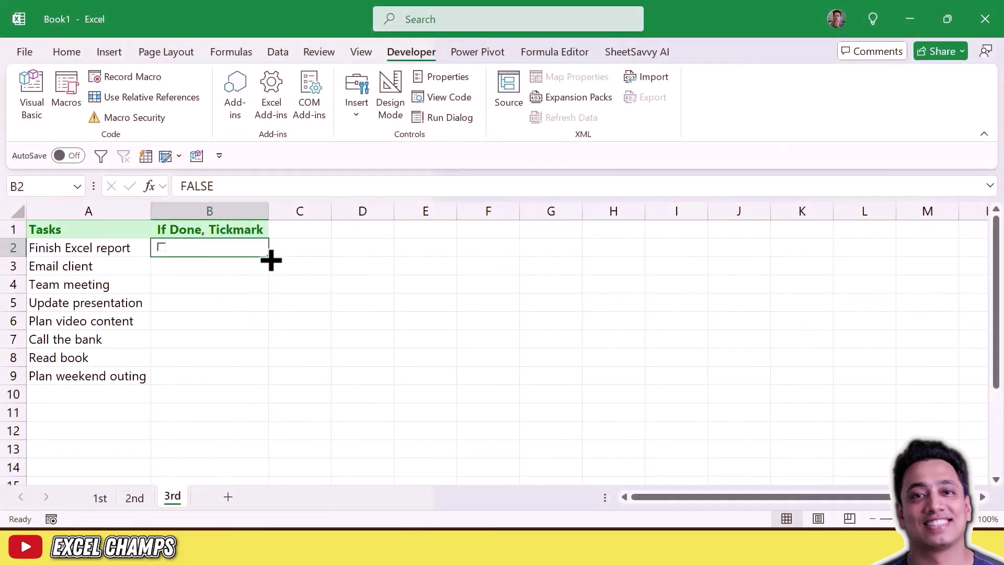
Step: Copy the B2 checkbox down through B9 beside all eight tasks
drag(271, 260, 262, 381)
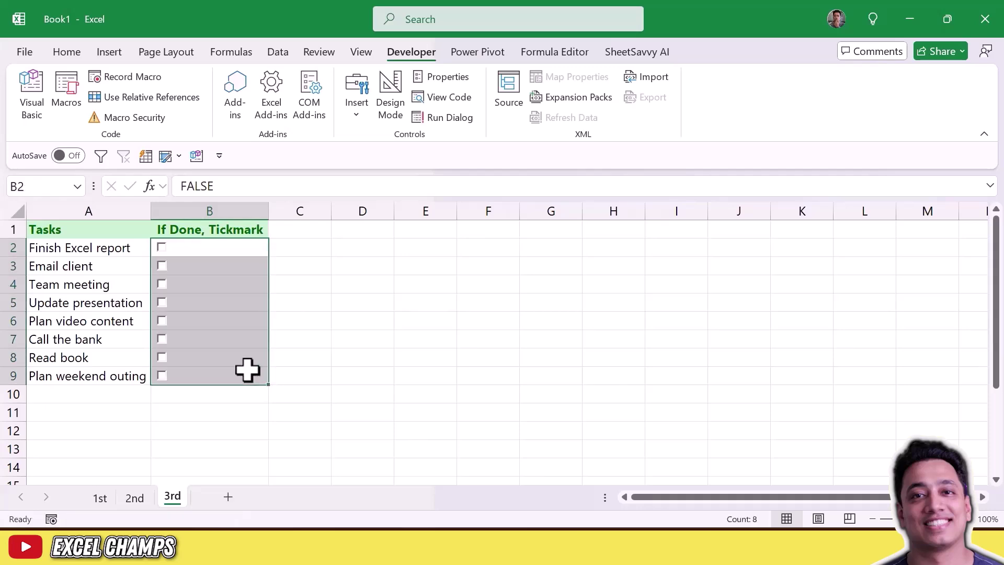
click(172, 393)
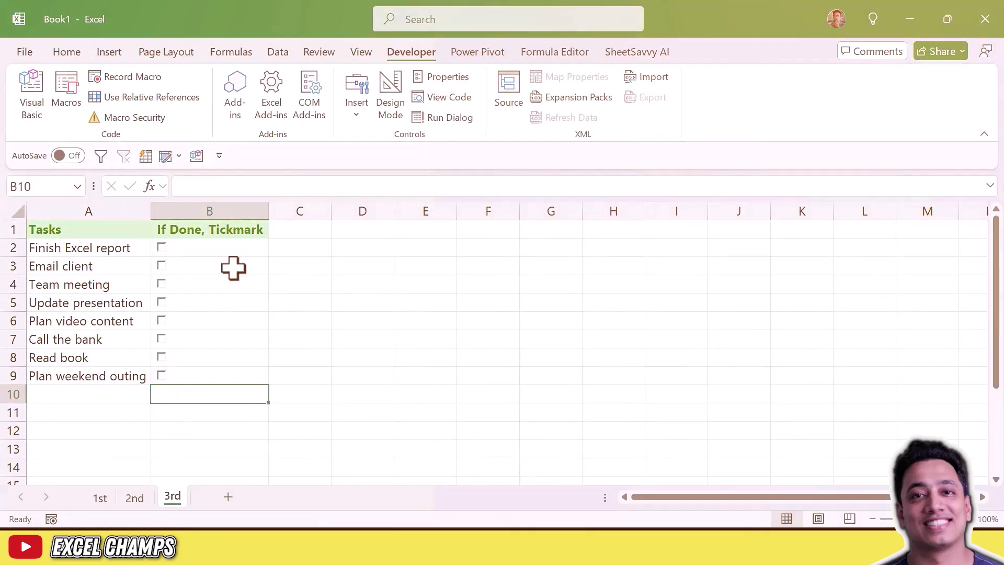
click(172, 271)
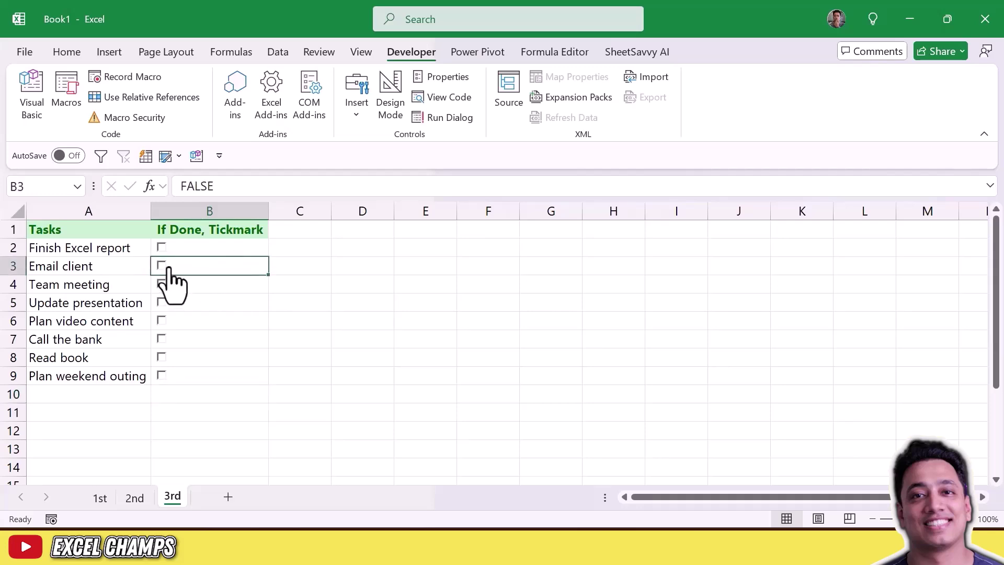
Step: Relink the Email client checkbox to cell $B$3 instead of $B$2
right_click(170, 269)
click(226, 442)
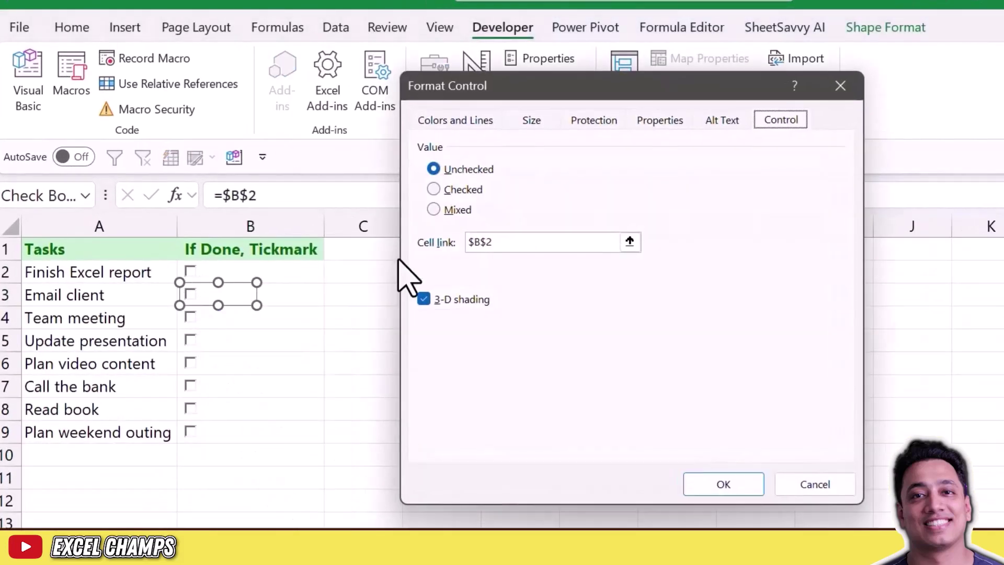
click(491, 242)
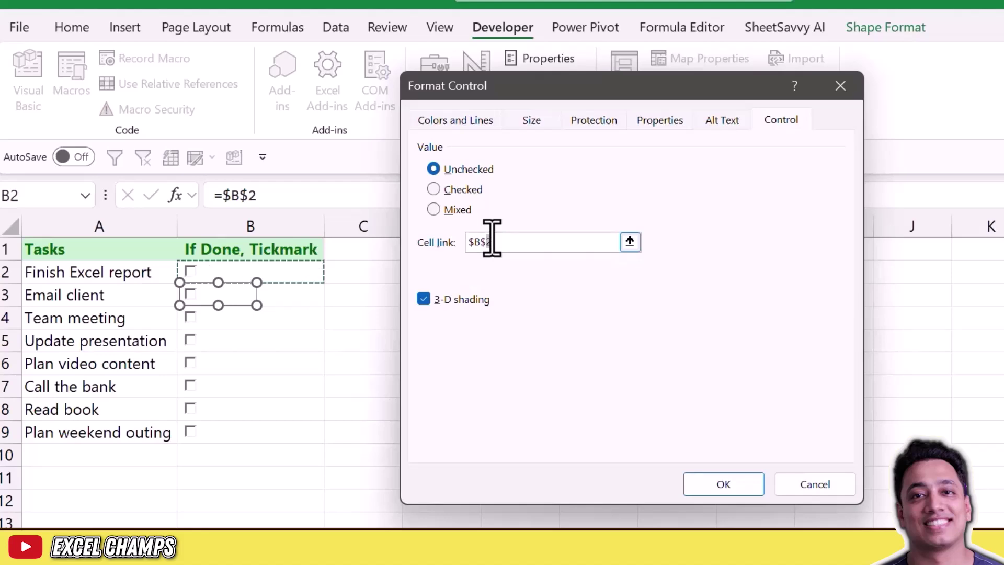
key(BackSpace)
text(3)
click(723, 484)
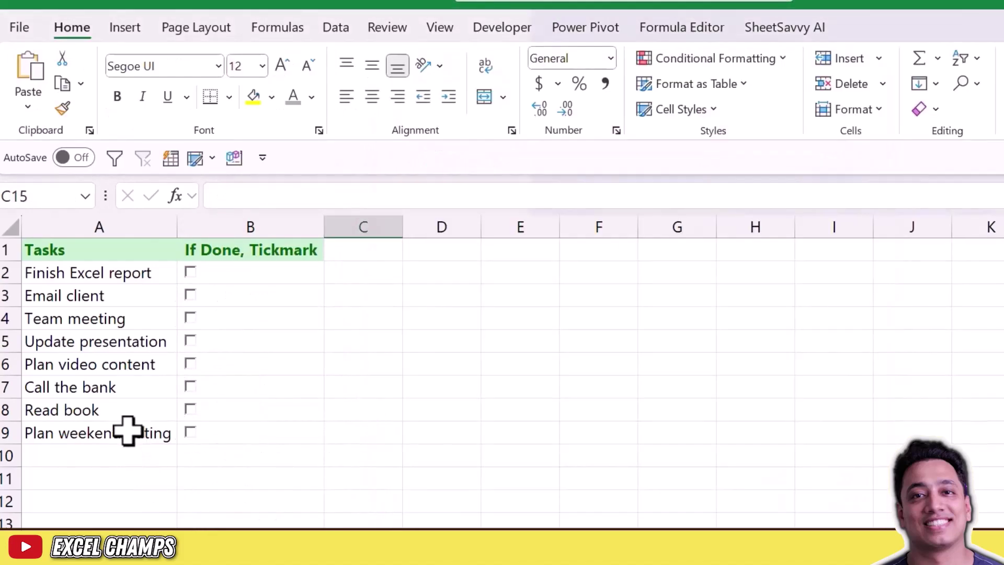
drag(128, 430, 123, 270)
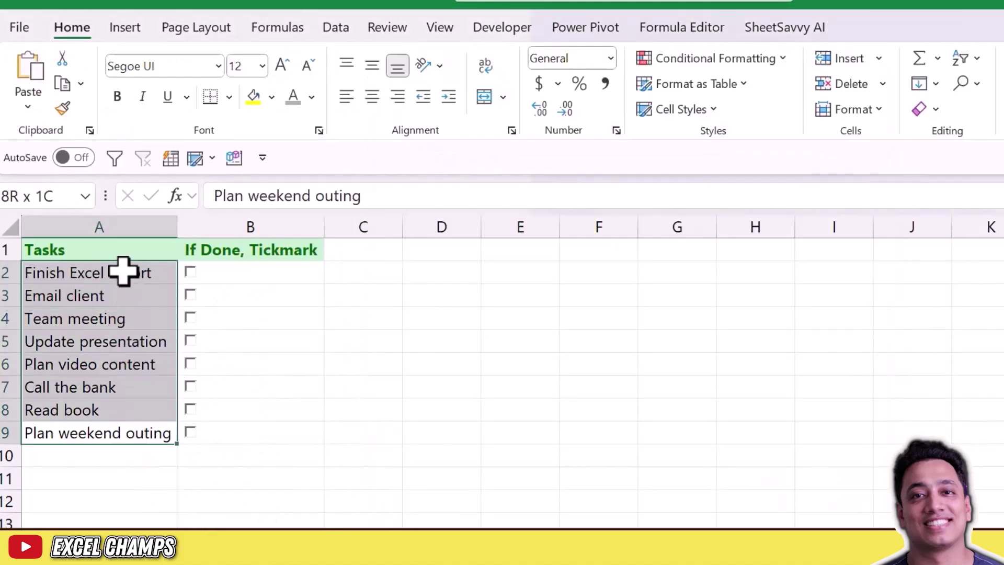
Step: Start a formula-based conditional formatting rule =B2=TRUE for task cell A2
click(74, 483)
click(121, 271)
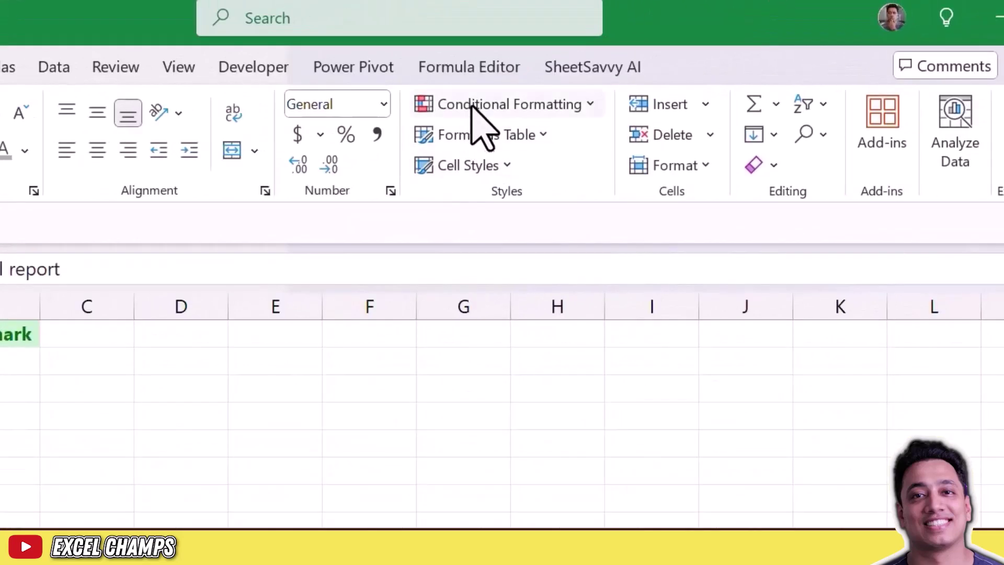
click(687, 59)
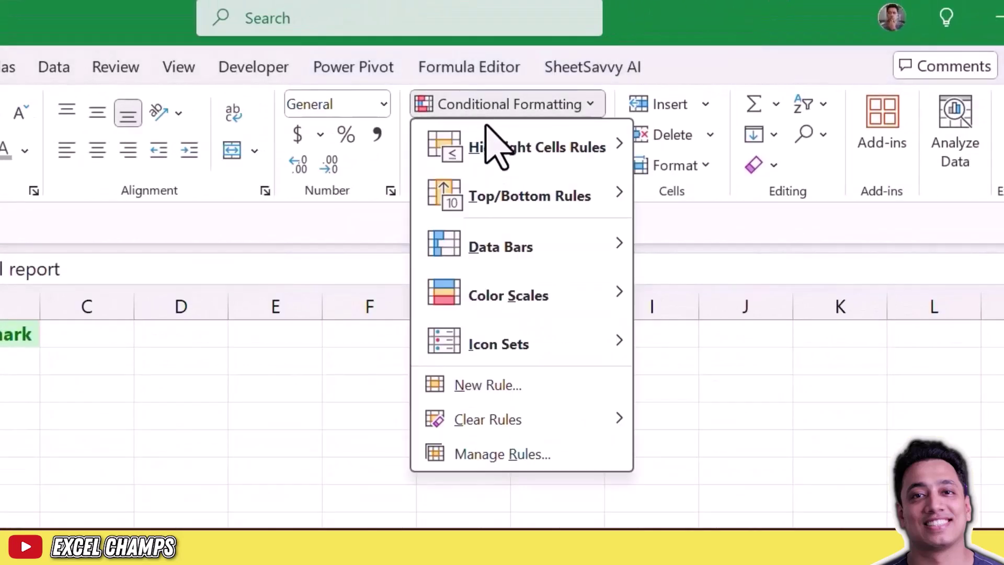
click(522, 382)
click(289, 252)
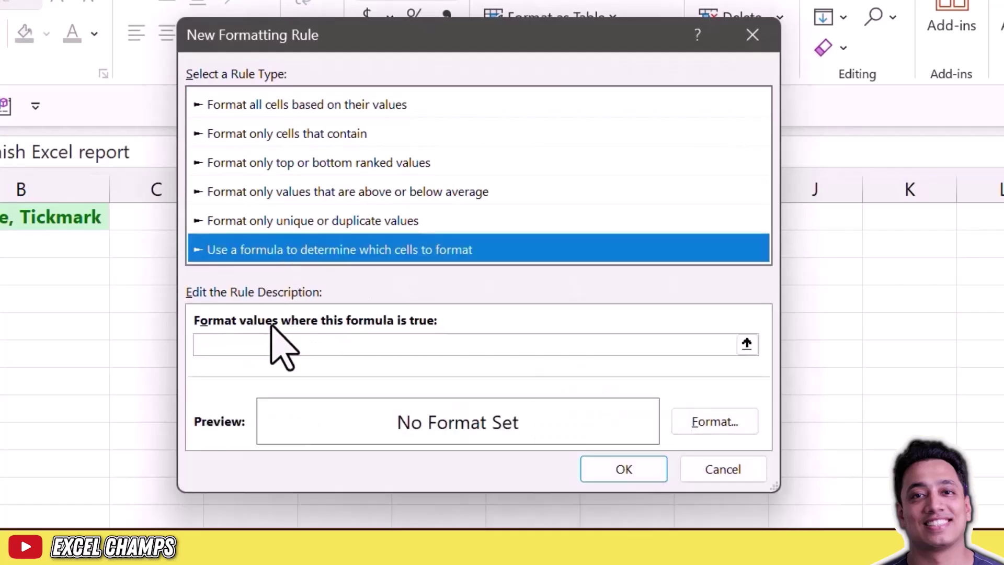
click(255, 345)
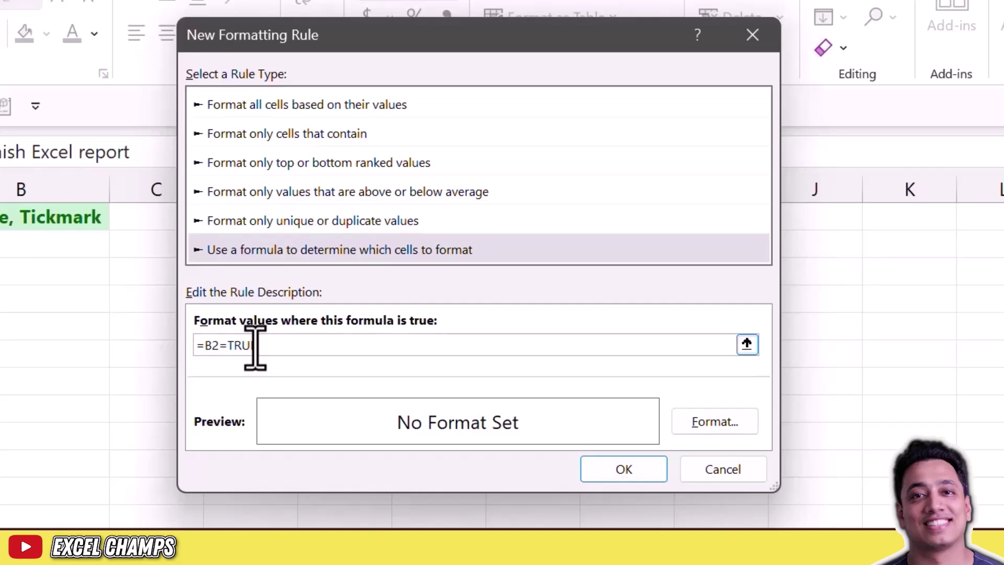
text(E)
Step: Format the rule with grey strikethrough font and save it
click(685, 418)
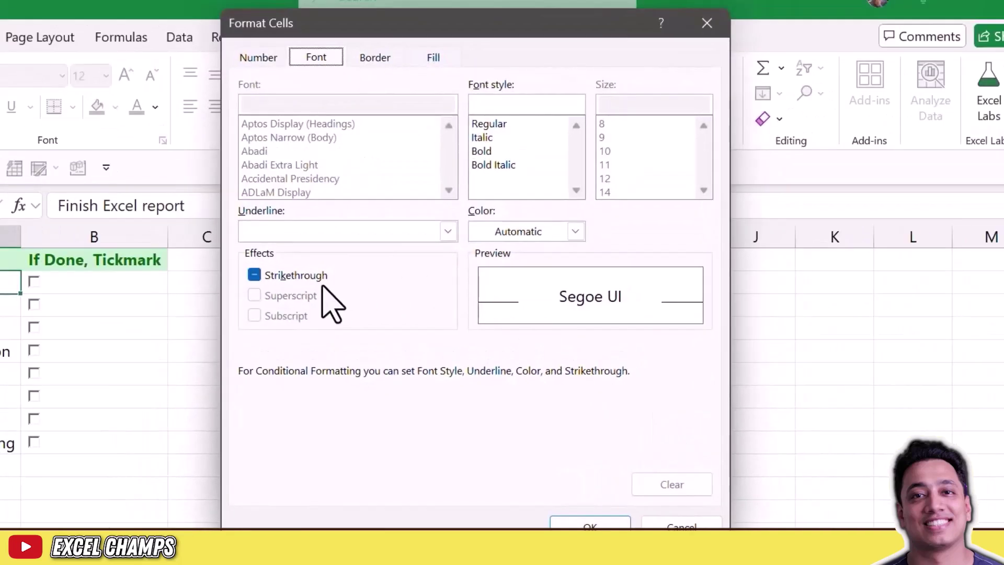
click(313, 275)
click(508, 232)
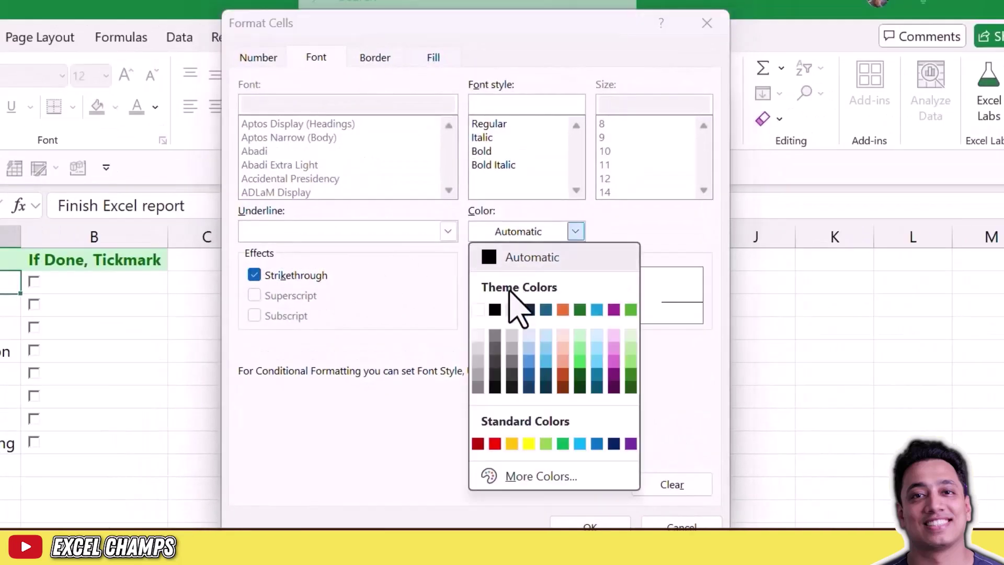
click(511, 348)
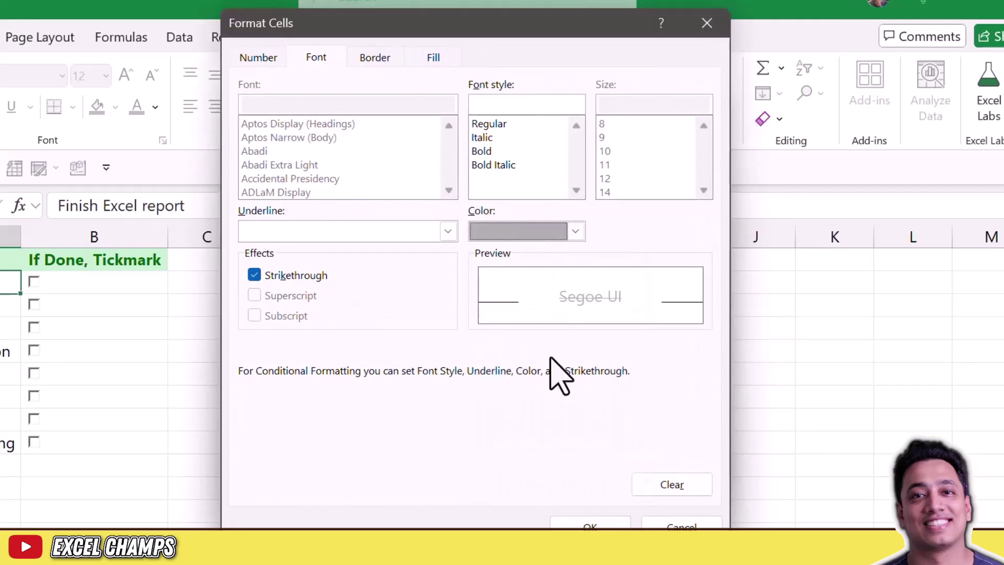
click(593, 524)
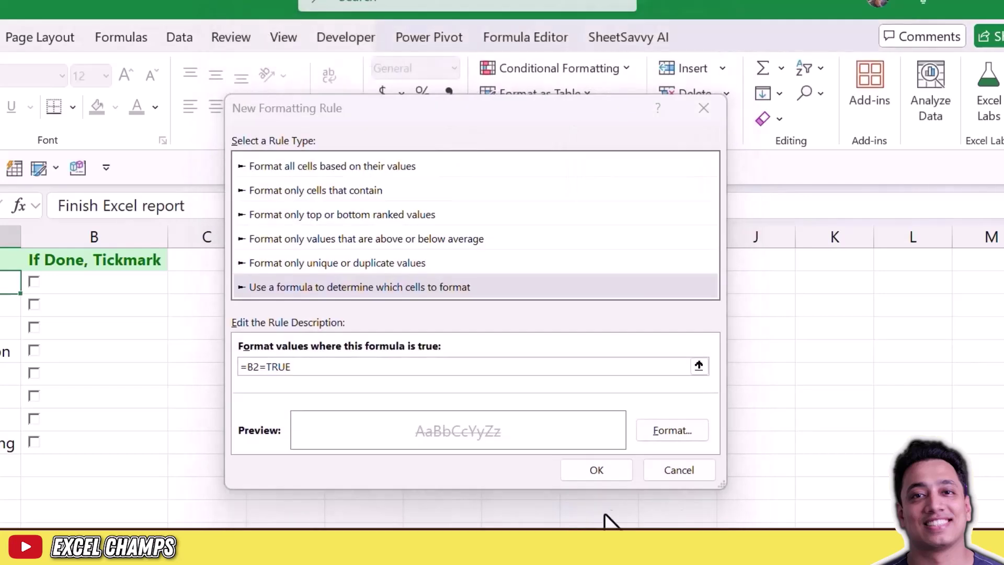
click(619, 472)
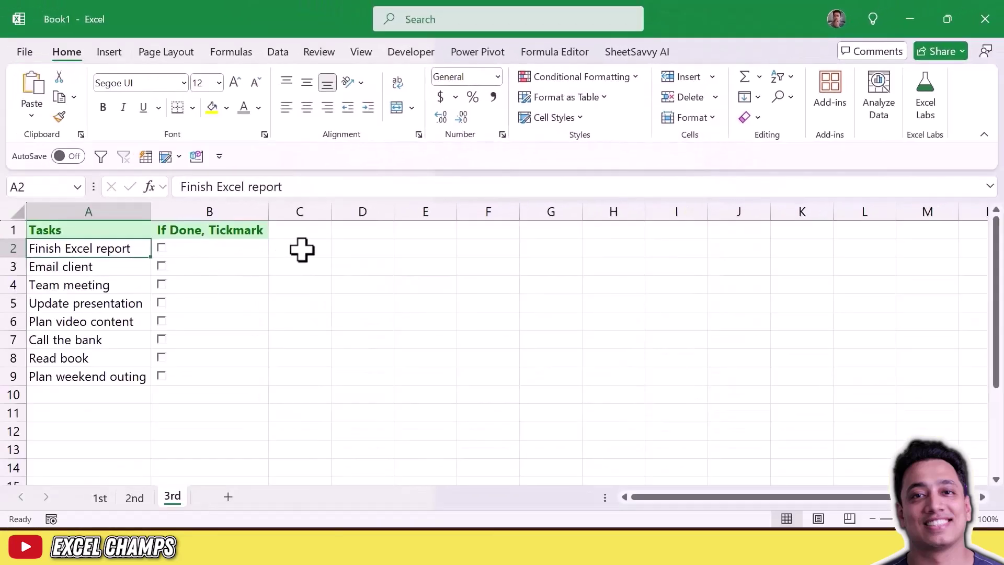
Step: Tick the Finish Excel report checkbox so A2 turns grey strikethrough, and select A2
click(301, 249)
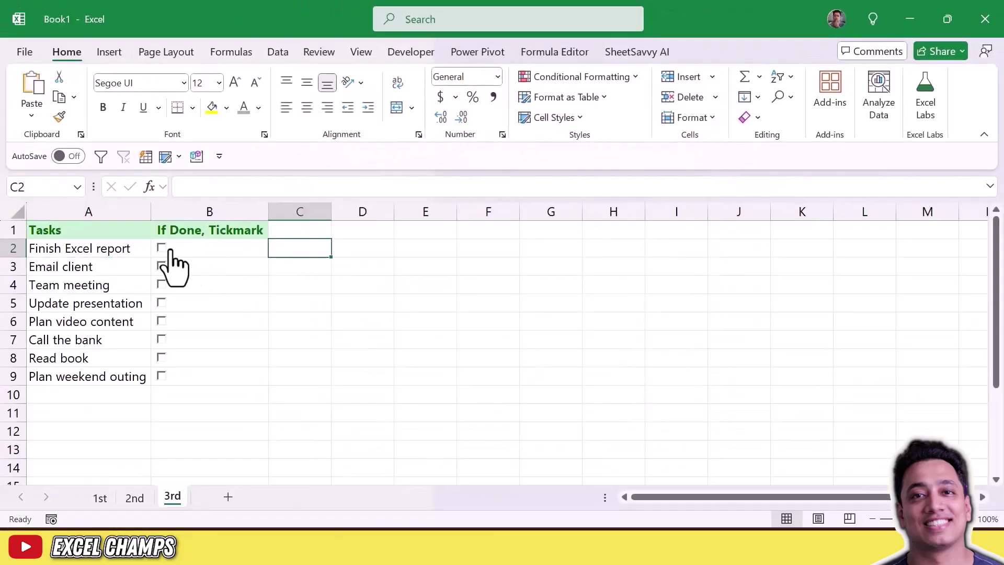
click(162, 248)
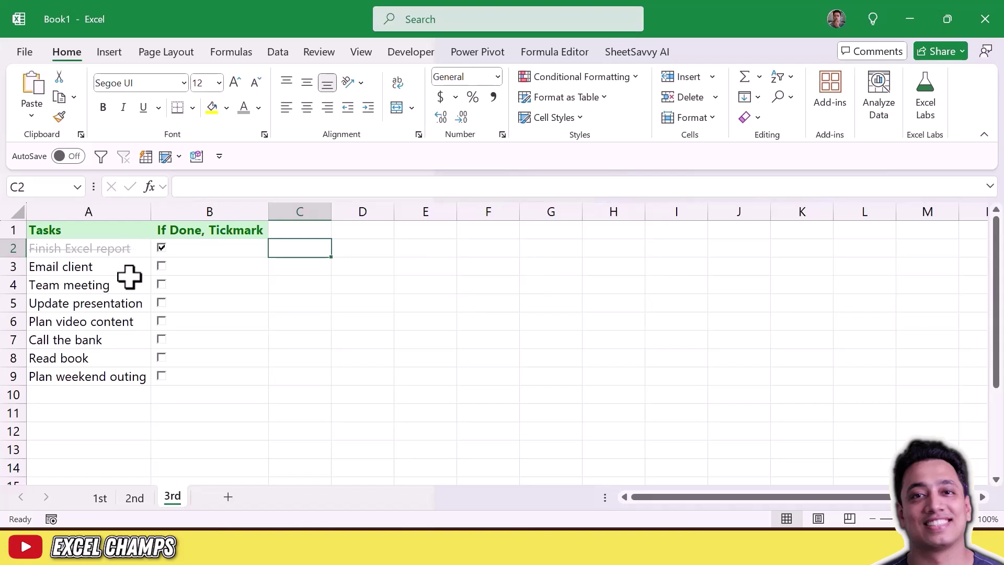
click(109, 248)
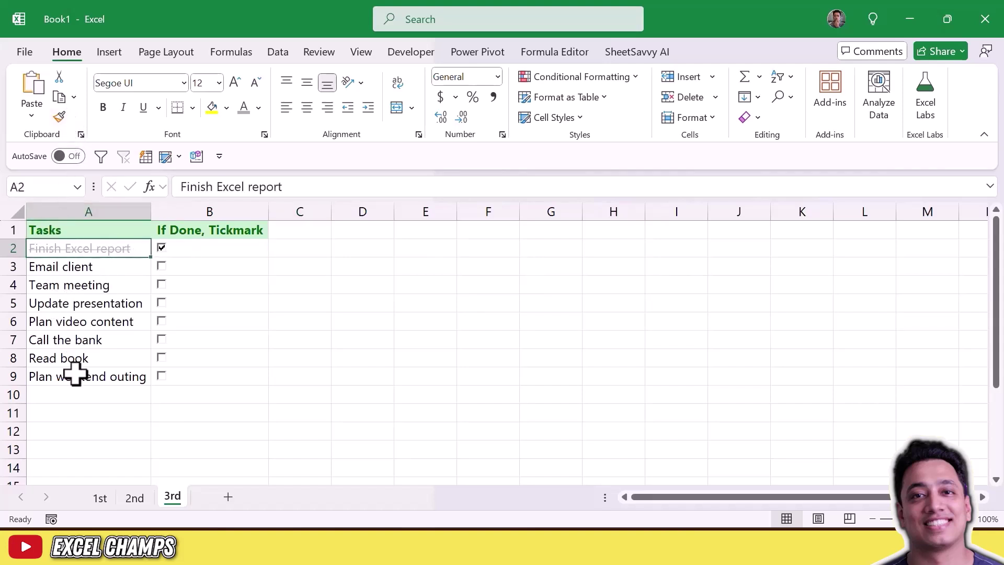
Step: Format-paint A2's conditional formatting onto tasks A3:A9
click(59, 117)
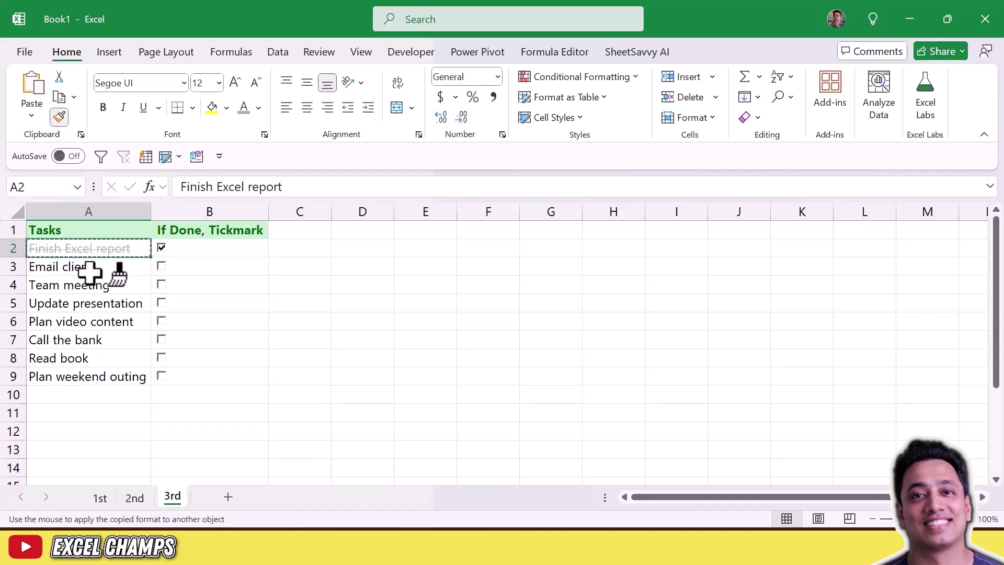
mouse_move(86, 267)
mouse_down()
mouse_move(107, 299)
mouse_move(81, 374)
mouse_up()
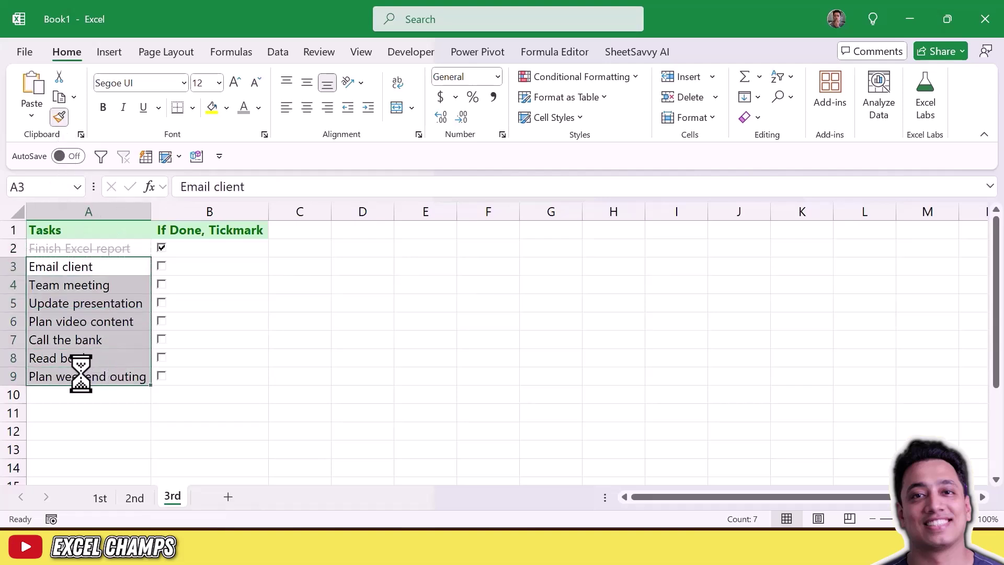
click(96, 414)
Step: Tick then untick the other task checkboxes to test the grey strikethrough
click(162, 375)
click(162, 358)
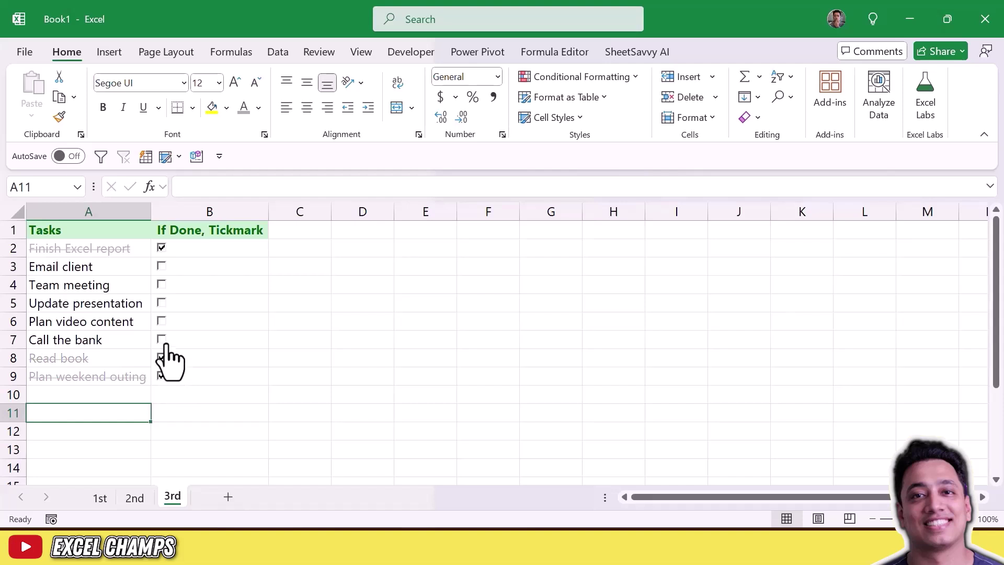
click(161, 339)
click(162, 321)
click(161, 302)
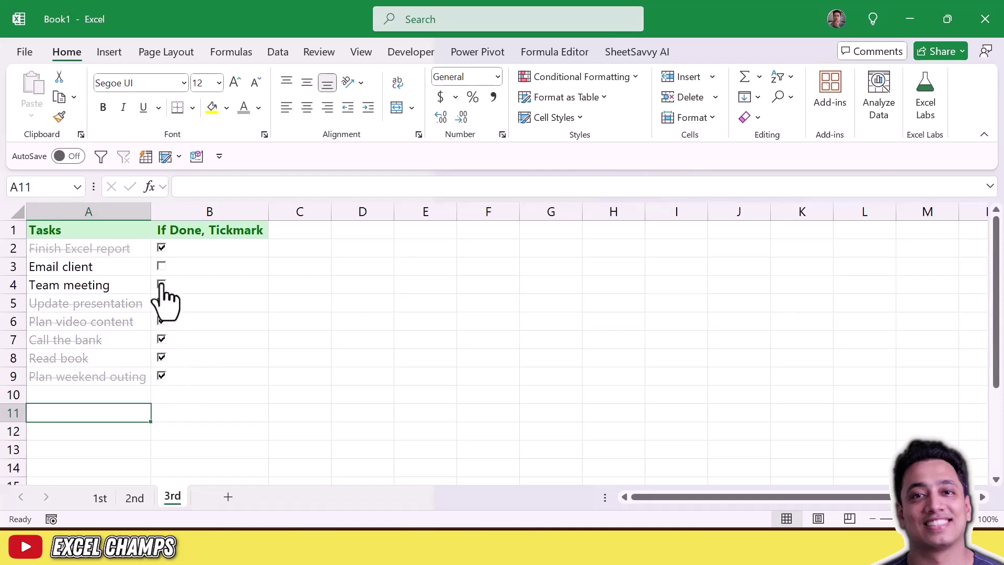
click(161, 266)
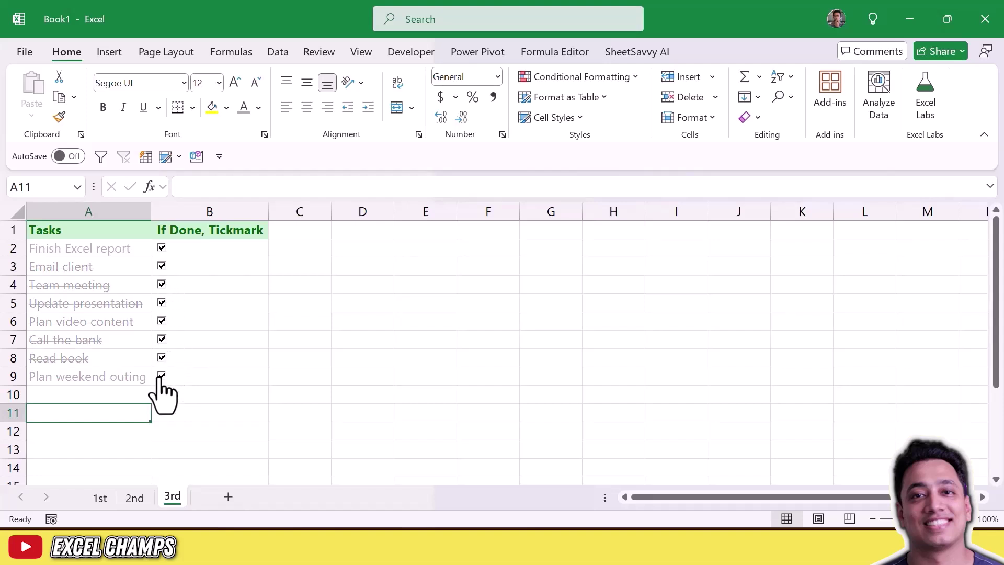
click(161, 375)
click(161, 358)
click(161, 339)
click(162, 321)
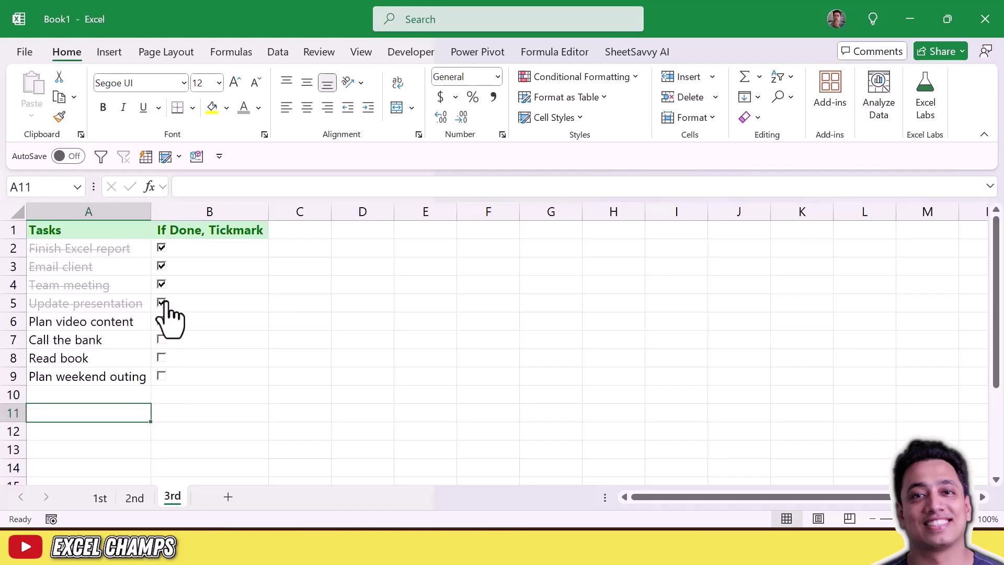
click(162, 303)
click(162, 285)
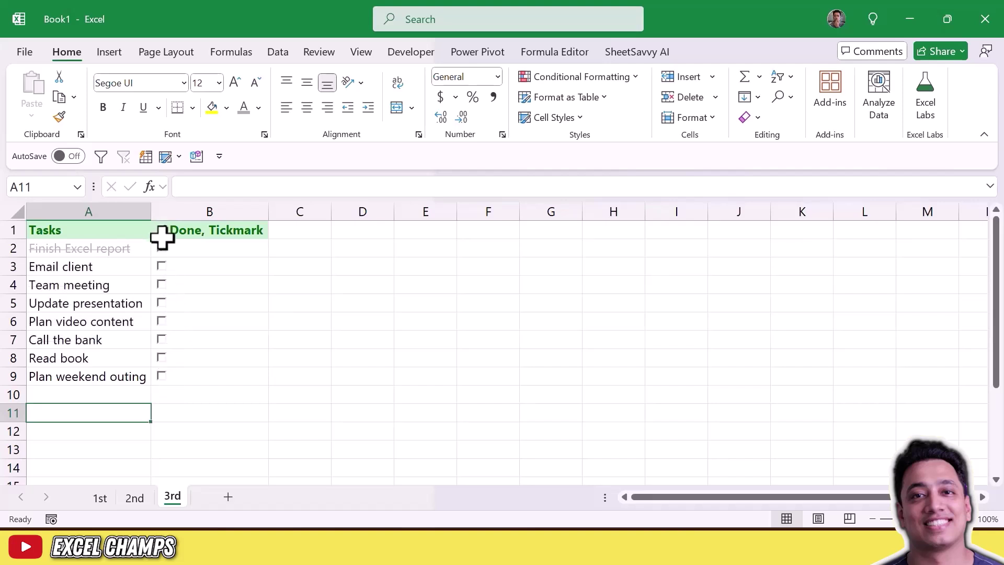